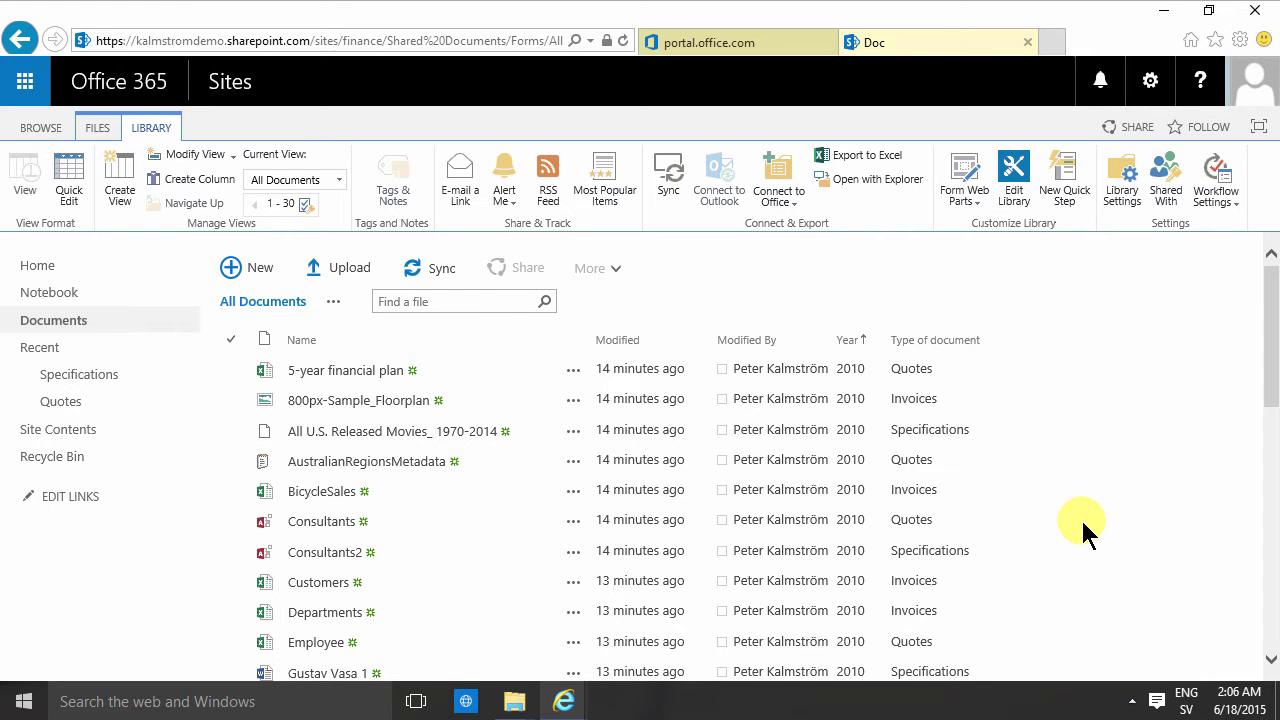
Step: In the Documents library settings, make the Type of document column optional and save the column
click(849, 366)
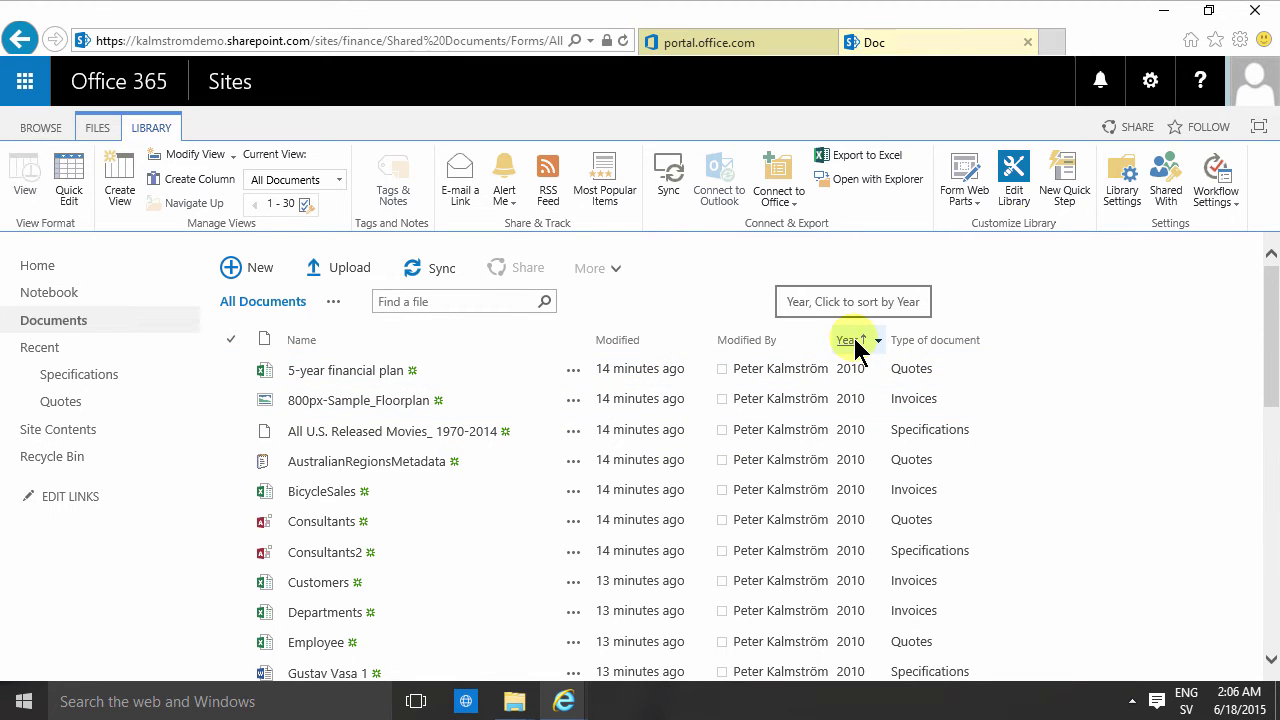
click(1120, 180)
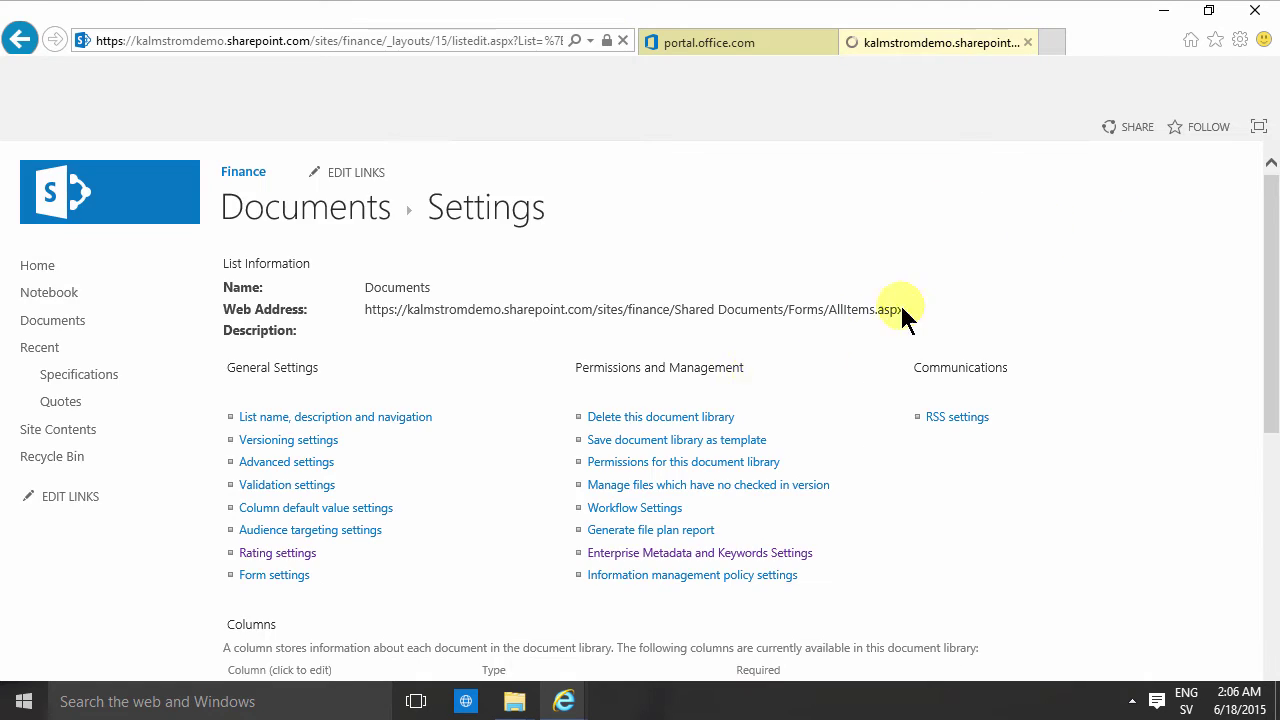
scroll(594, 485, down, 4)
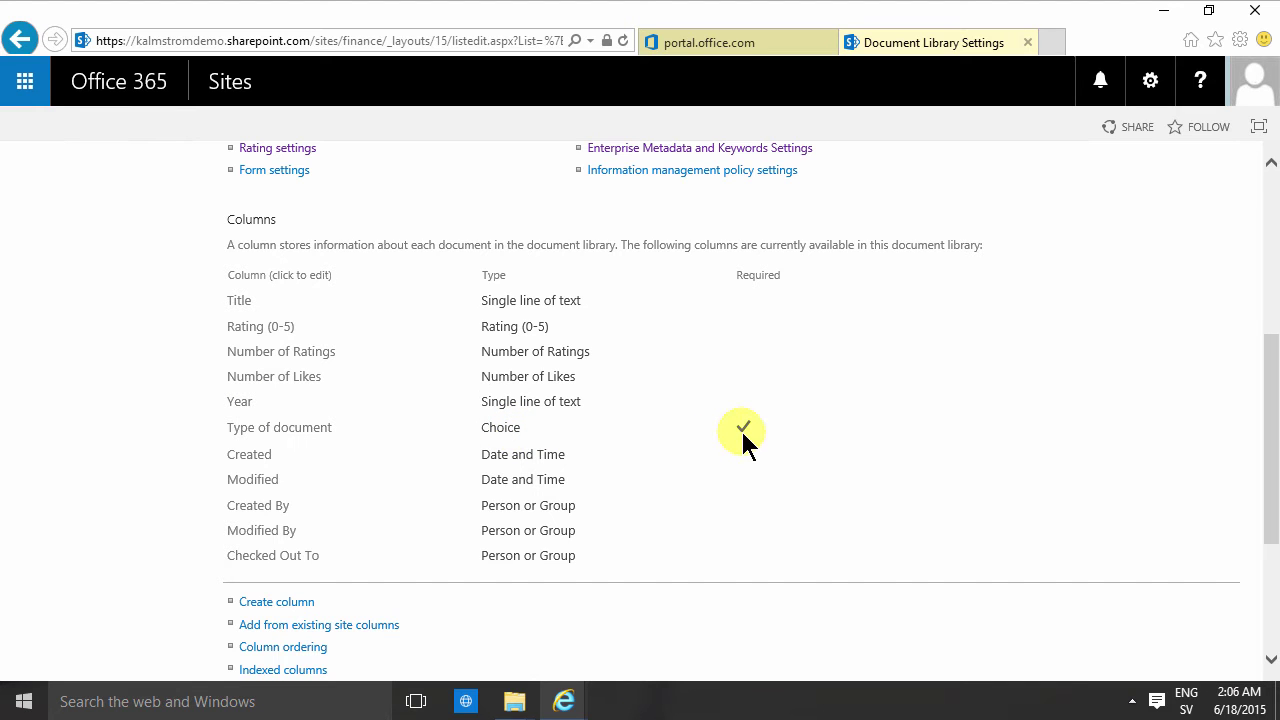
click(265, 428)
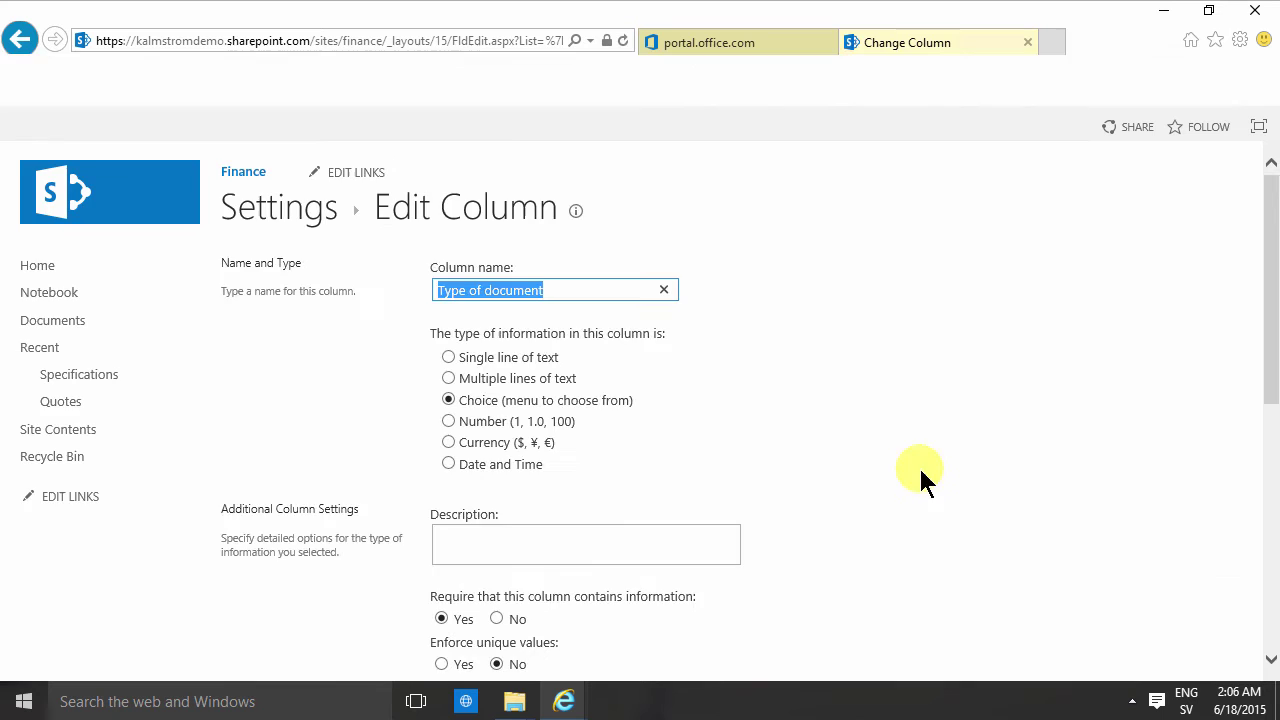
scroll(557, 434, down, 5)
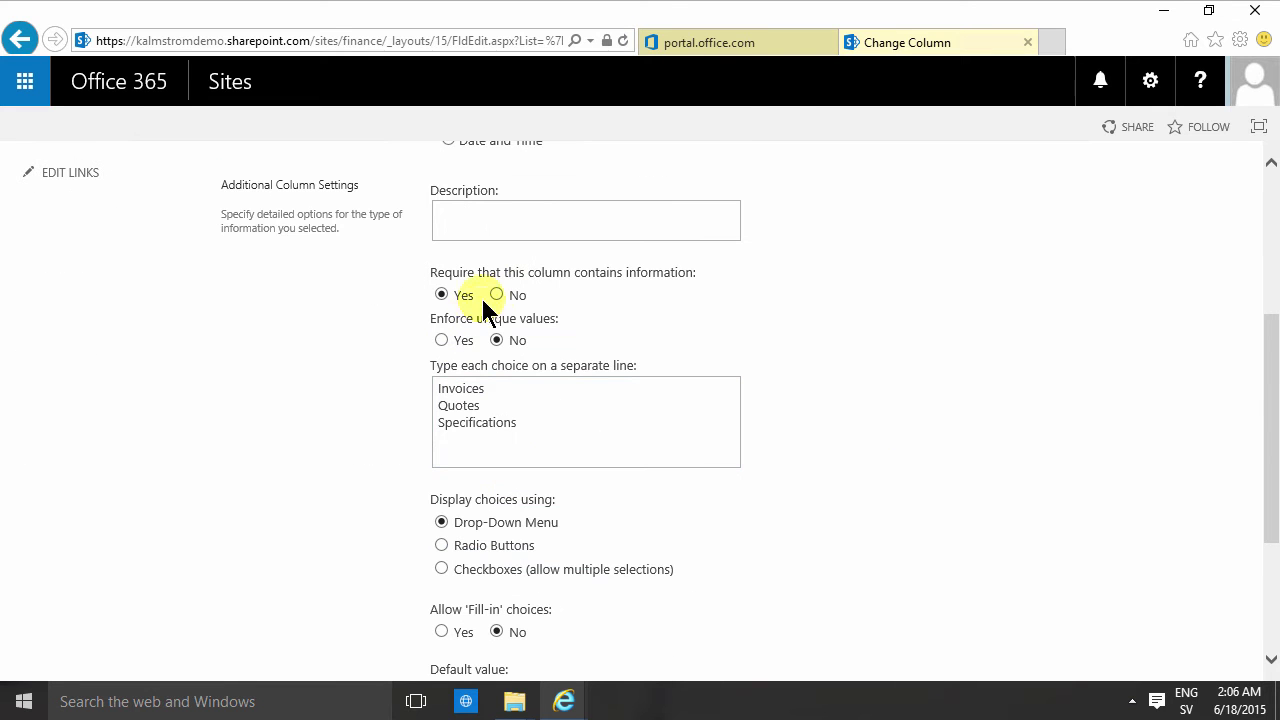
click(497, 295)
scroll(1015, 507, down, 3)
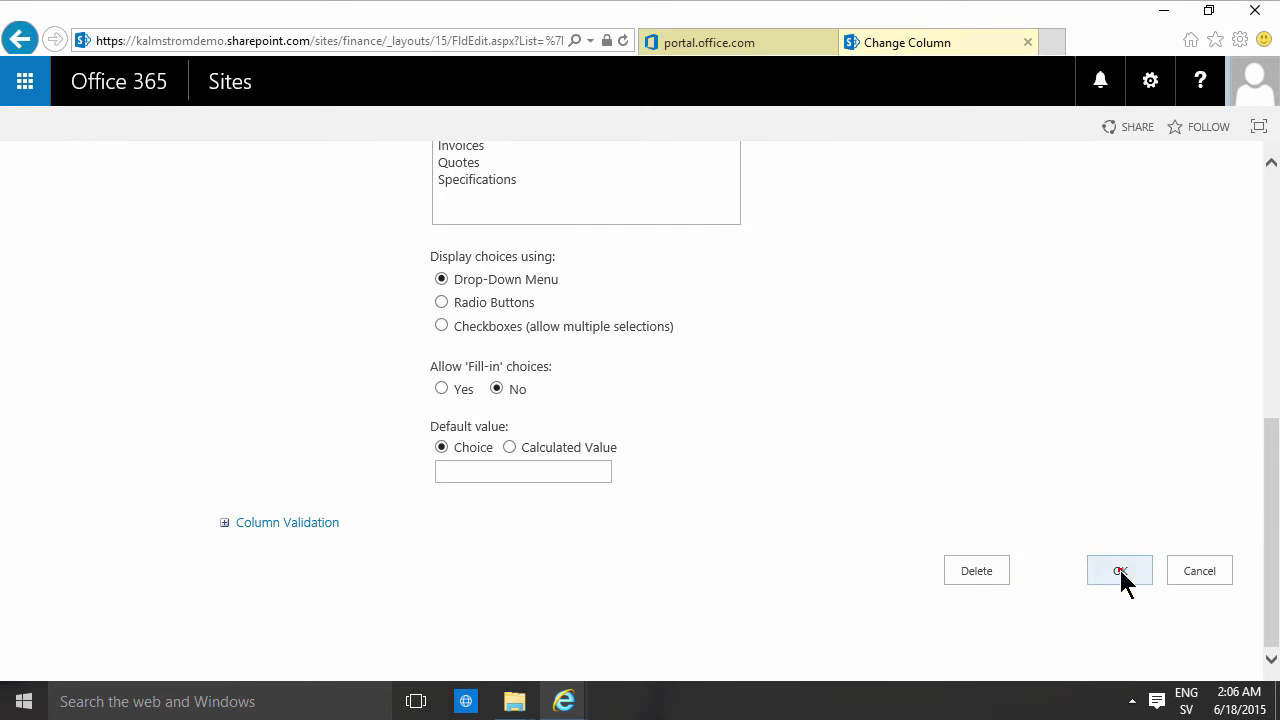
click(1120, 570)
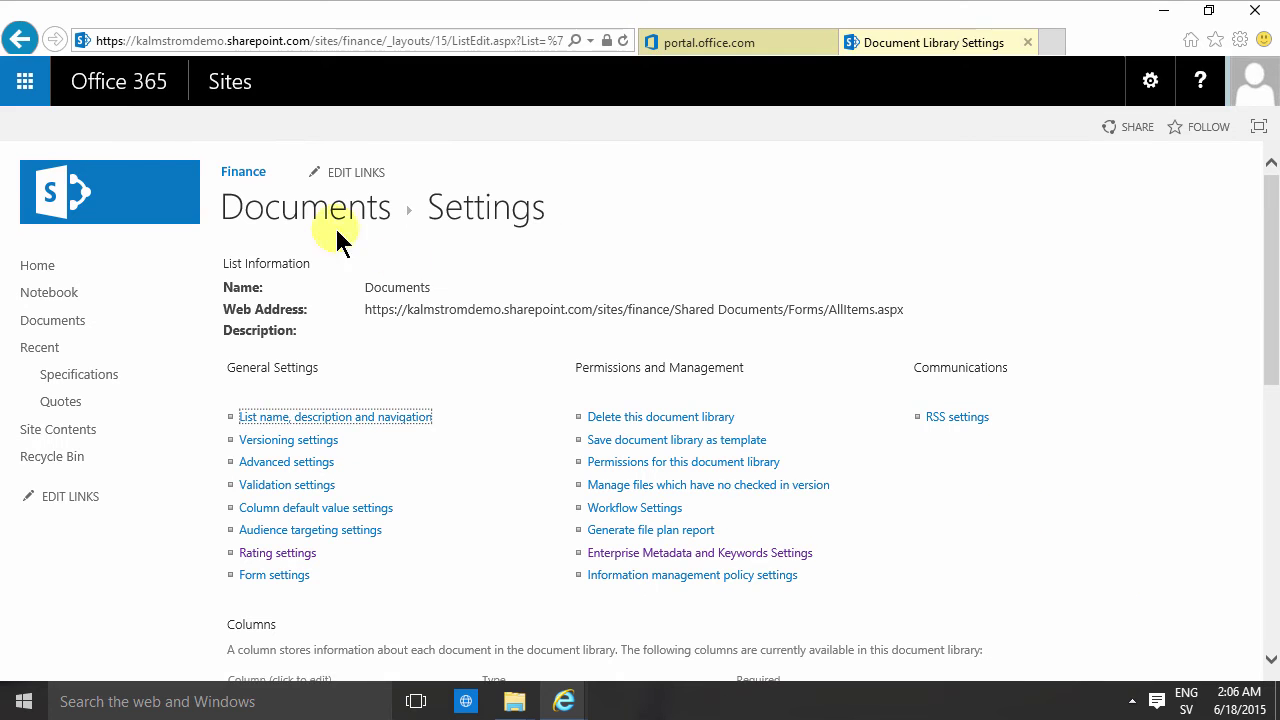
Step: Return to the Documents library and upload the file Install.log from the People Pack folder
click(307, 212)
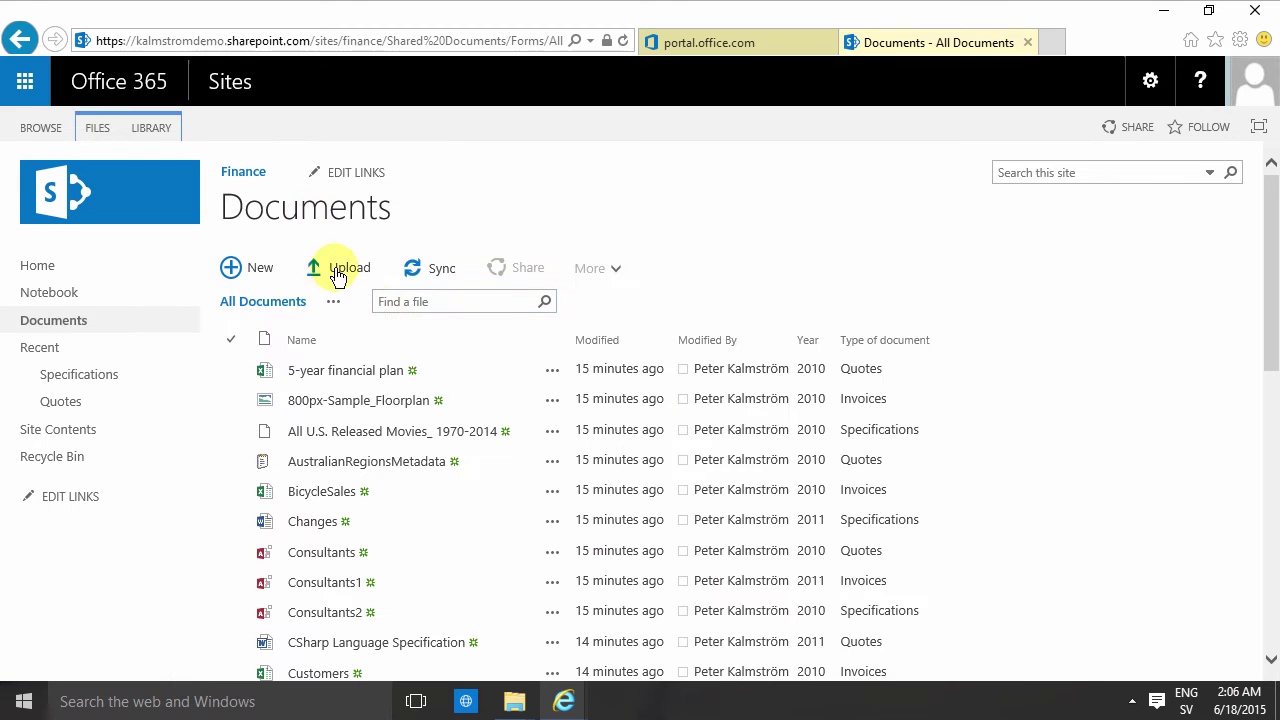
click(337, 268)
click(879, 272)
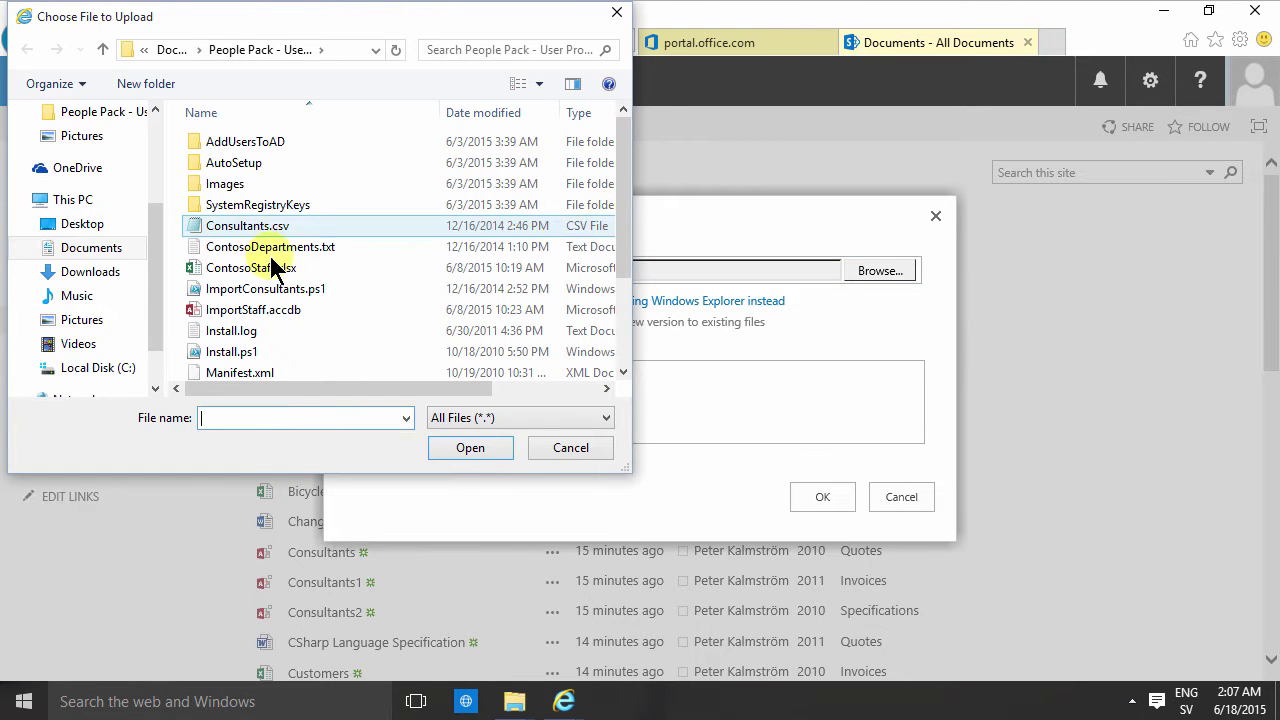
click(240, 331)
click(470, 447)
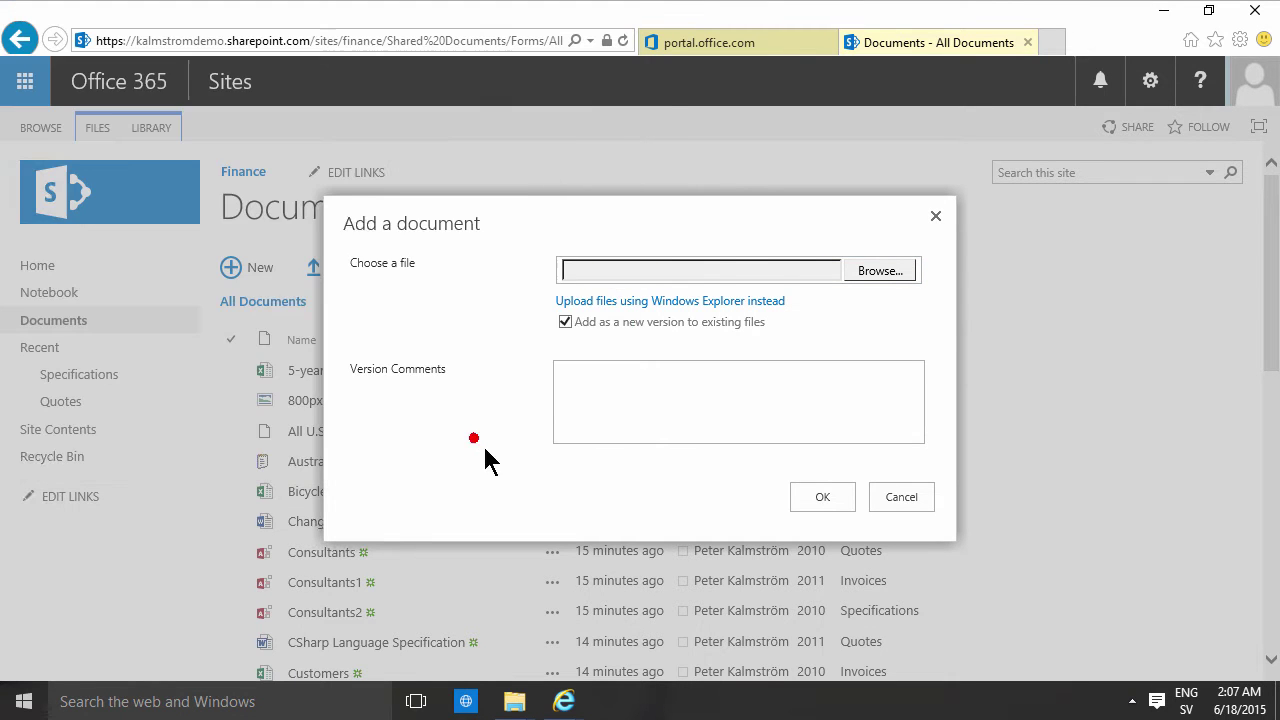
click(822, 497)
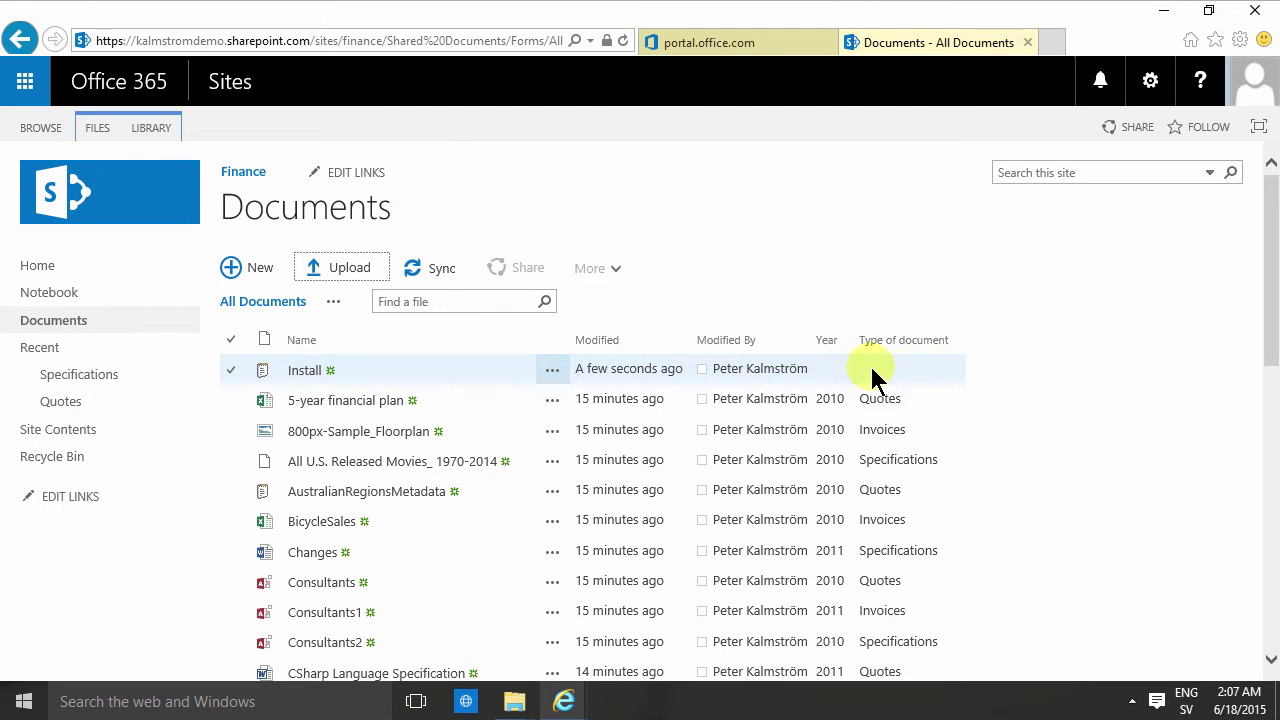
Step: In the library settings, set the Type of document column to require information and save it
click(155, 128)
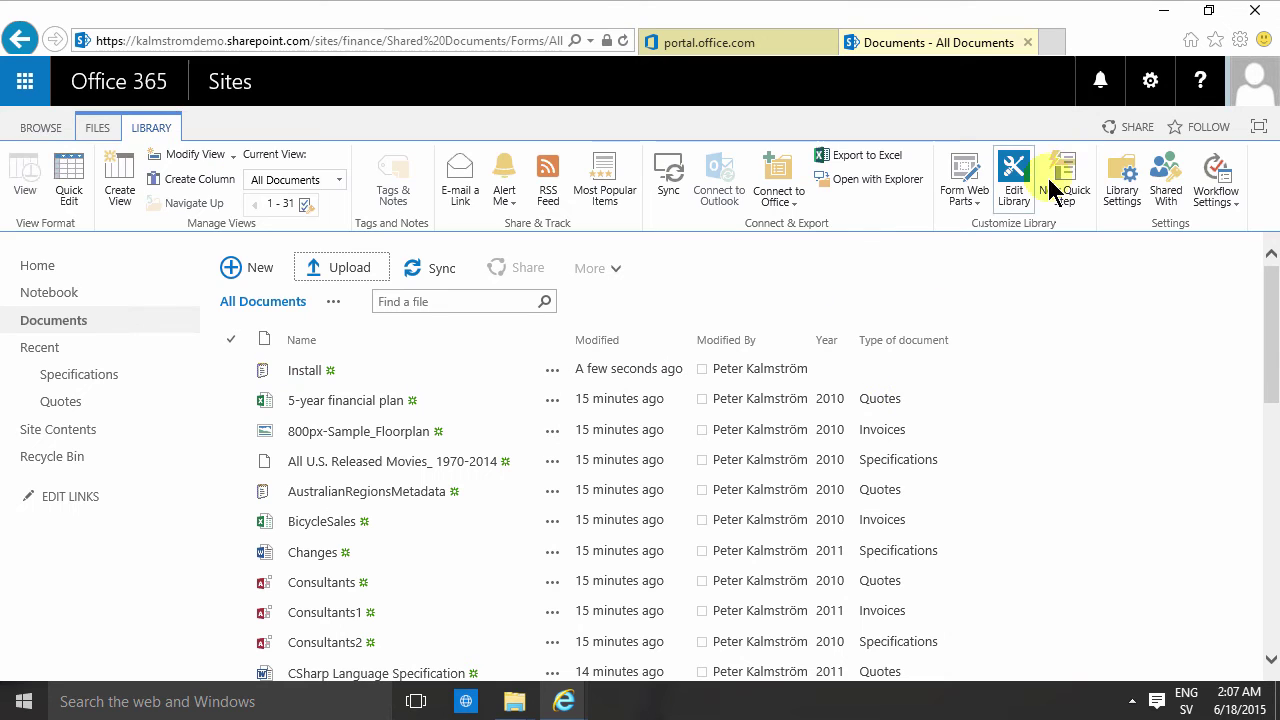
click(1120, 168)
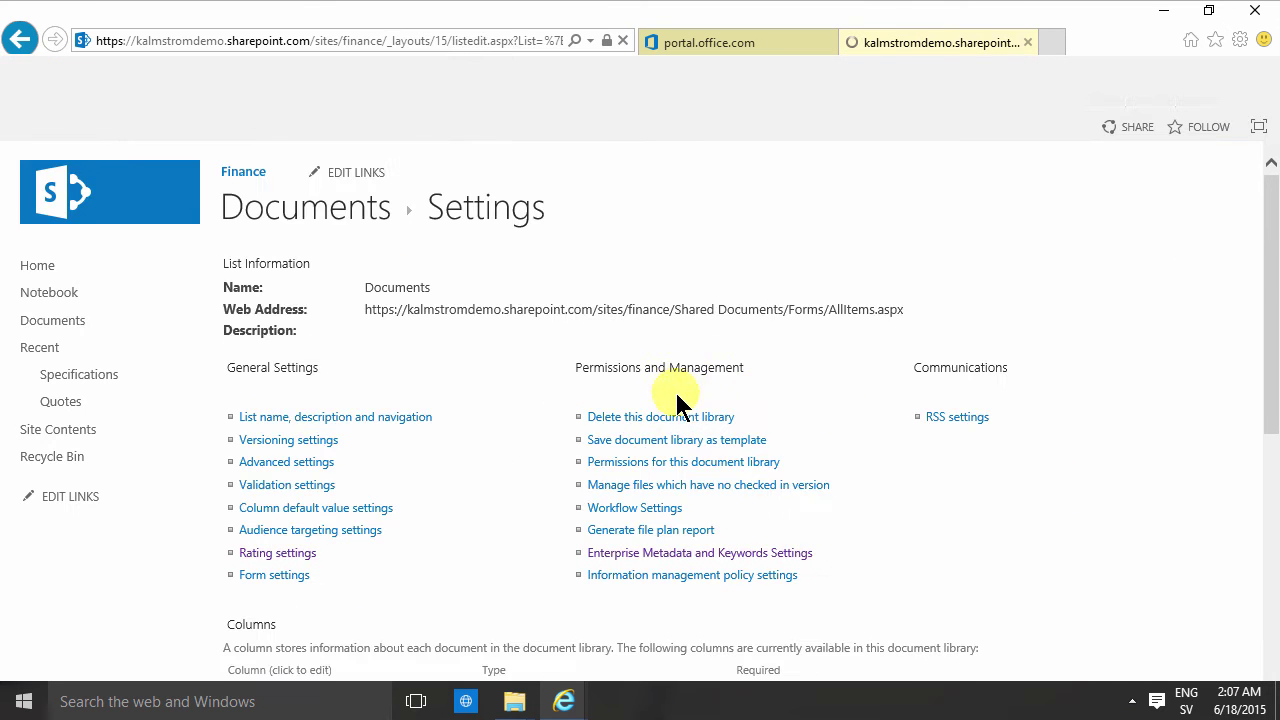
scroll(494, 480, down, 4)
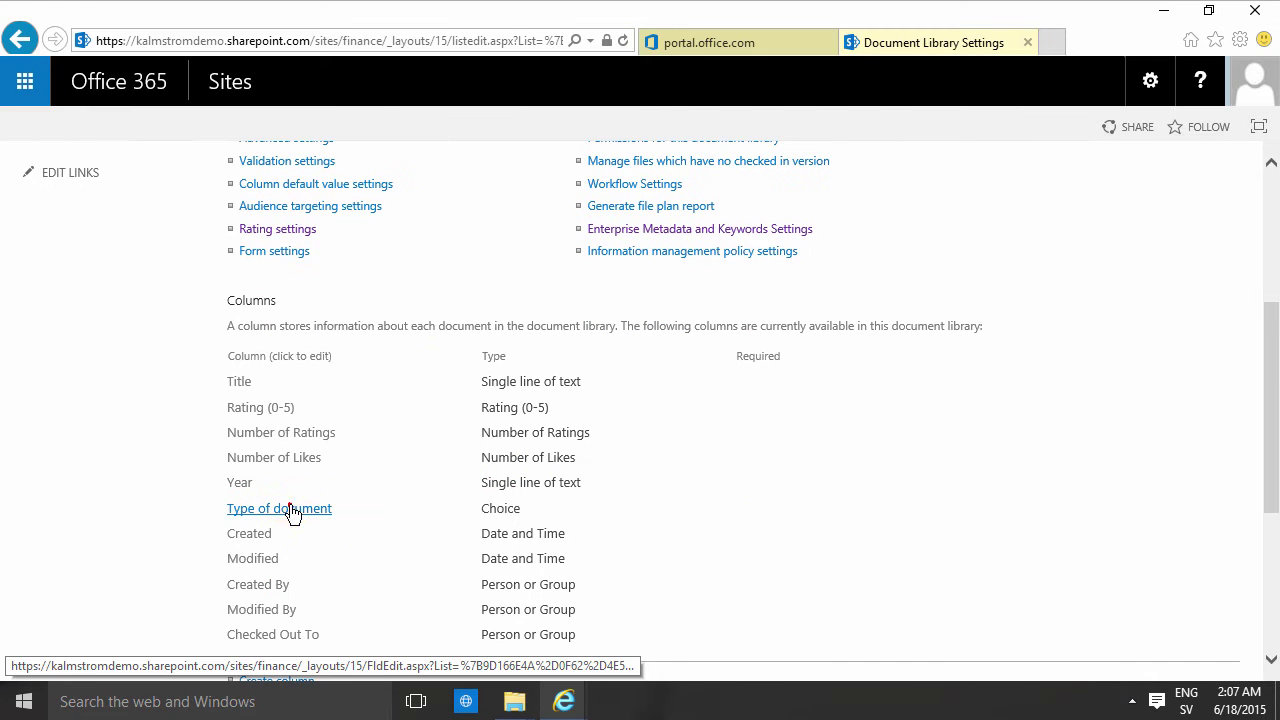
click(289, 508)
scroll(551, 540, down, 3)
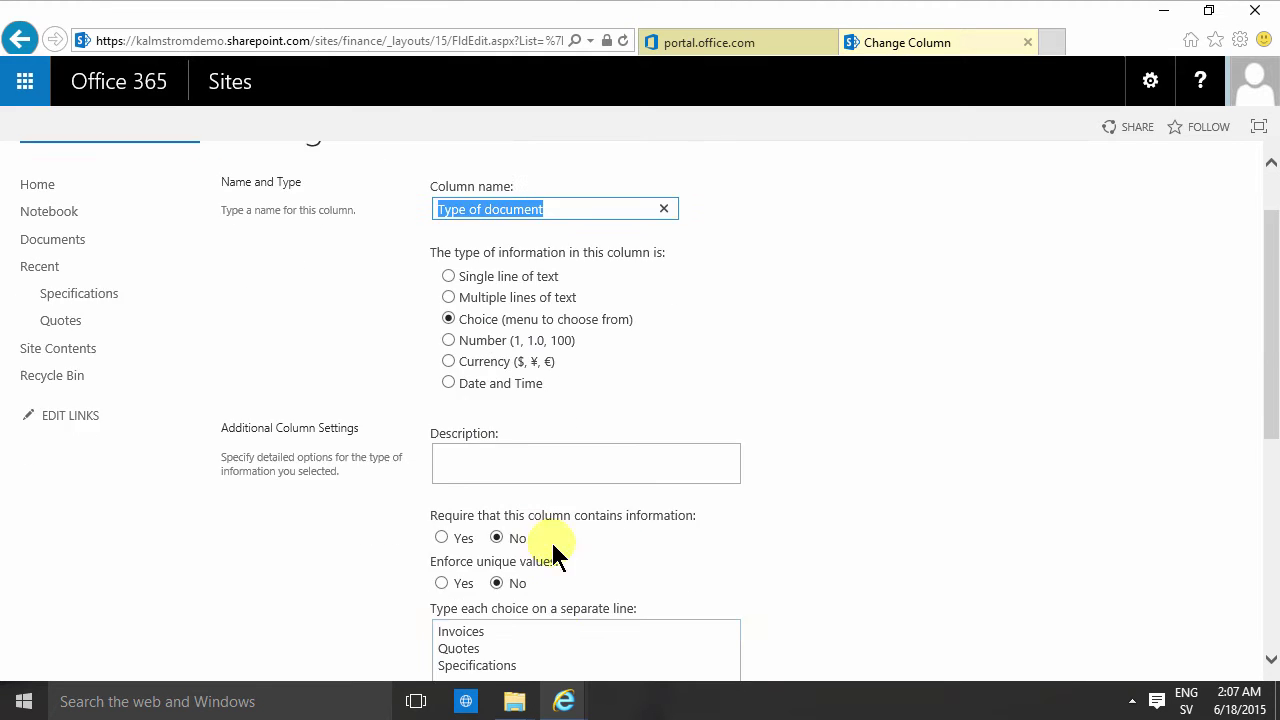
click(441, 456)
scroll(483, 484, down, 4)
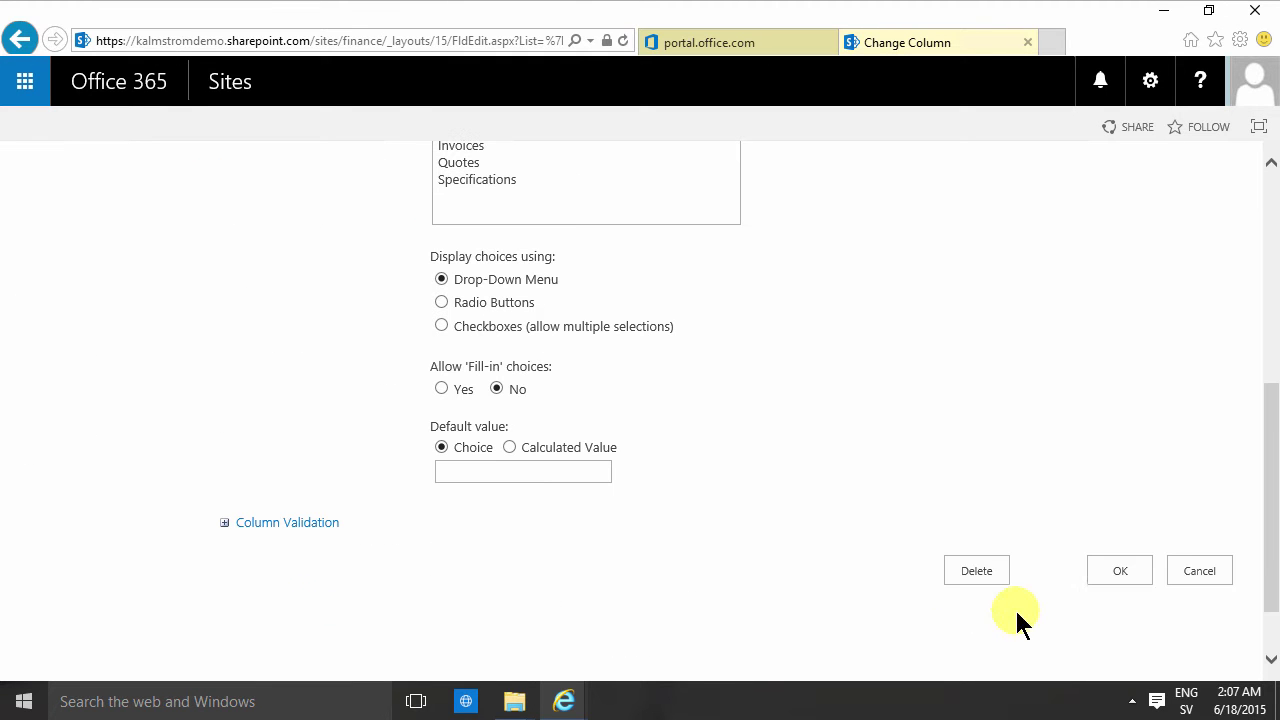
click(1118, 570)
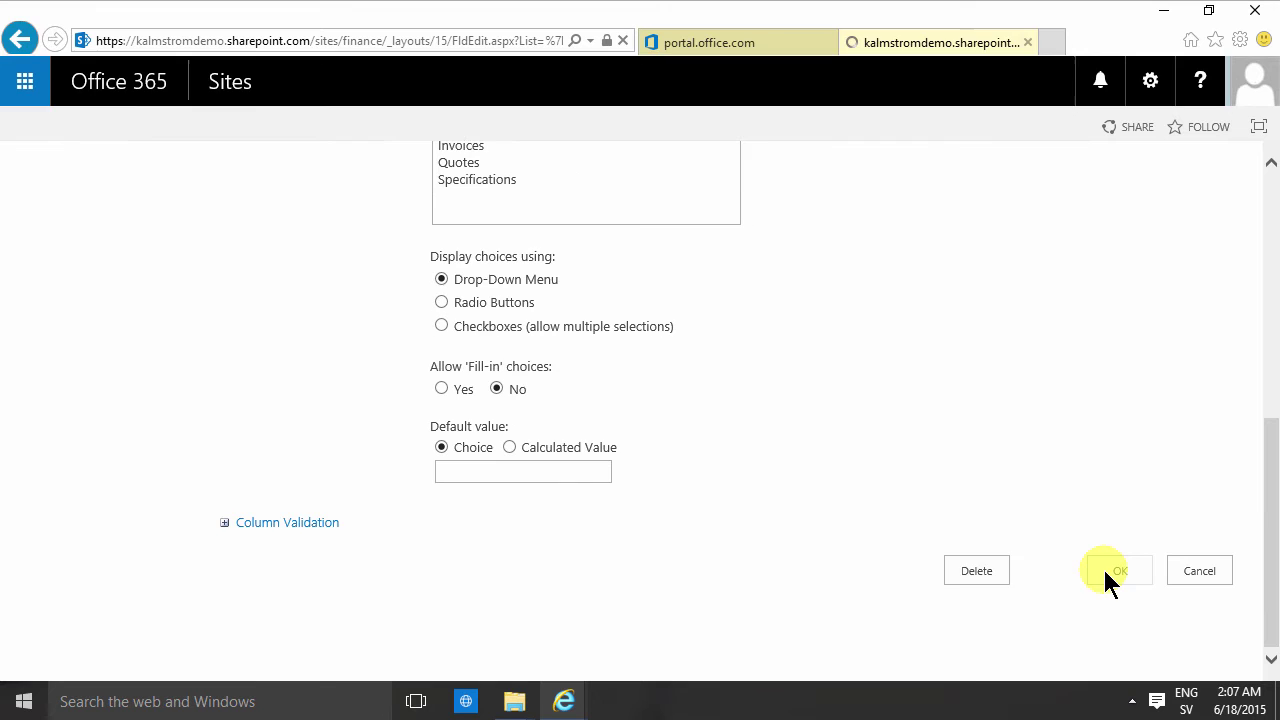
Step: Return to the Documents library and upload the file ContosoStaff.xlsx
click(337, 212)
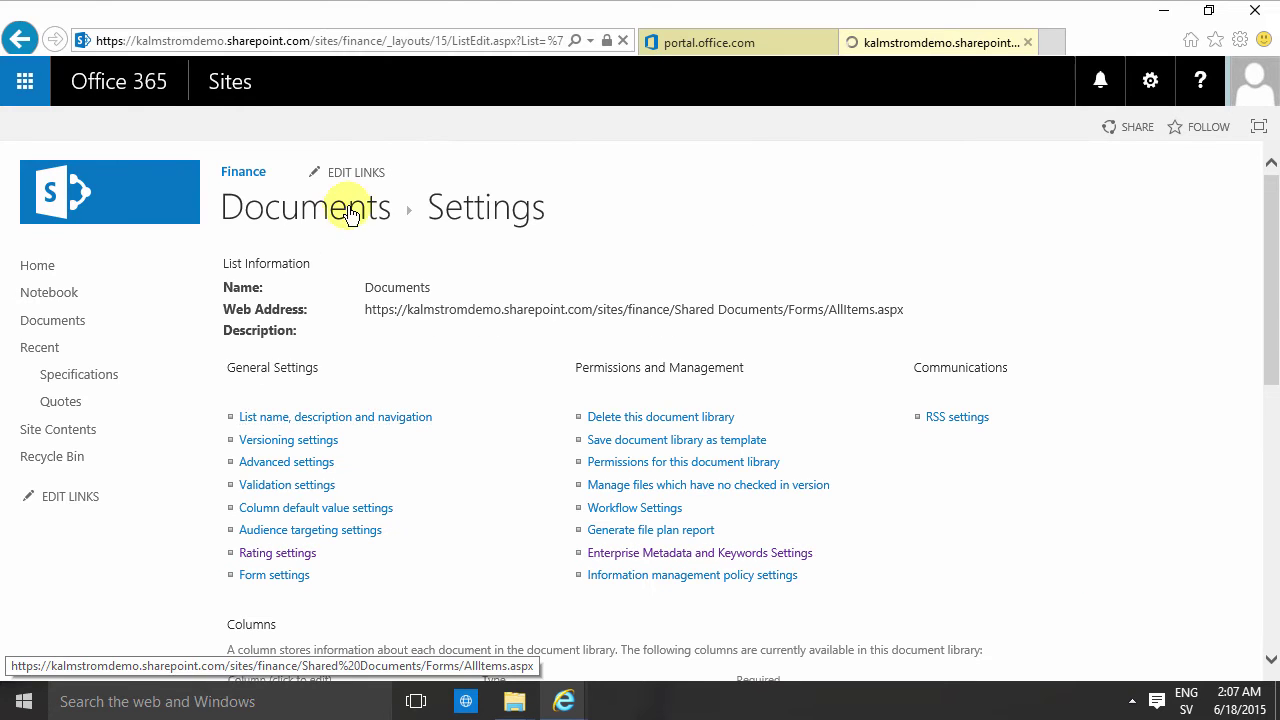
click(346, 274)
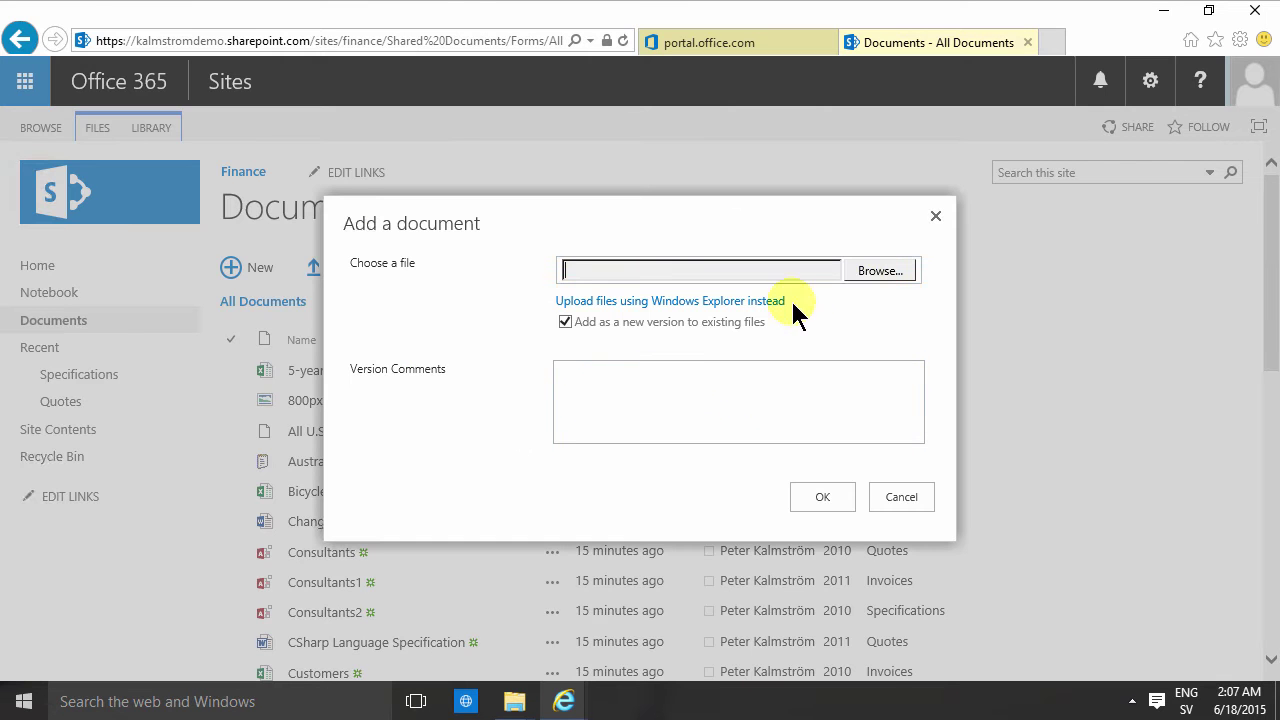
click(876, 272)
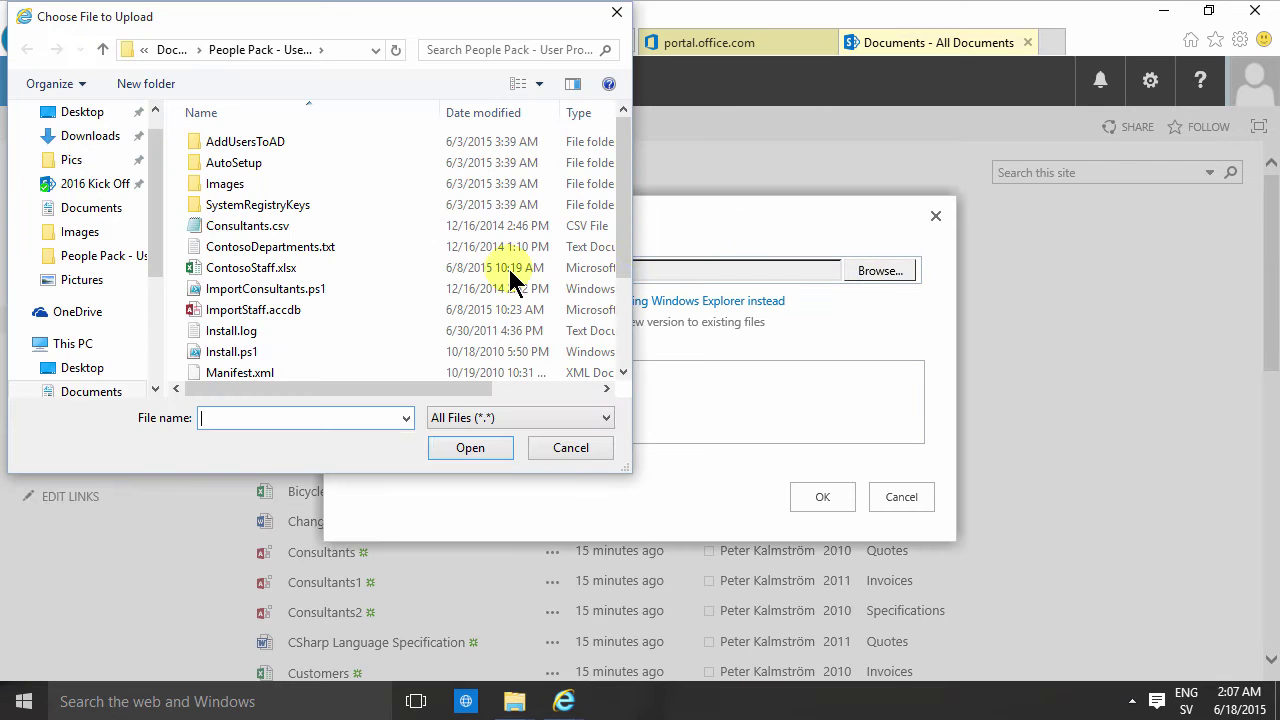
click(275, 268)
click(480, 449)
click(830, 500)
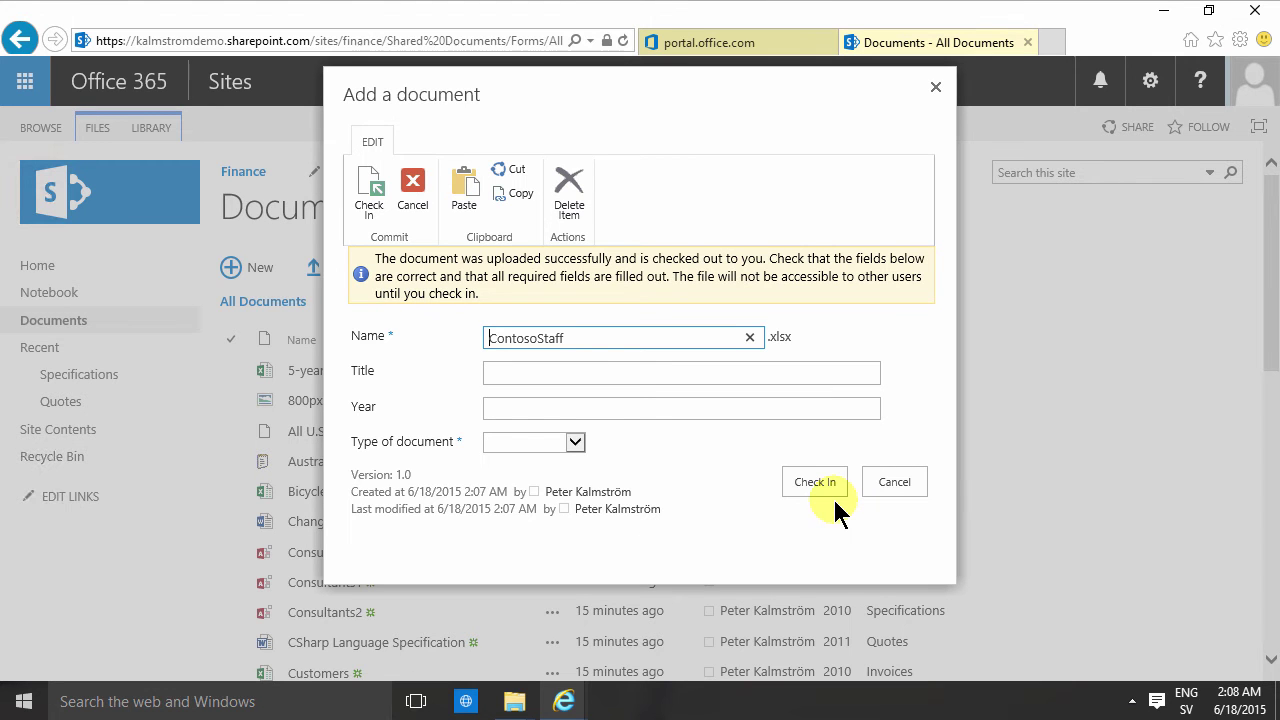
Step: Set the ContosoStaff document's Year to 2013 and Type of document to Specifications, and check it in
click(502, 369)
click(540, 407)
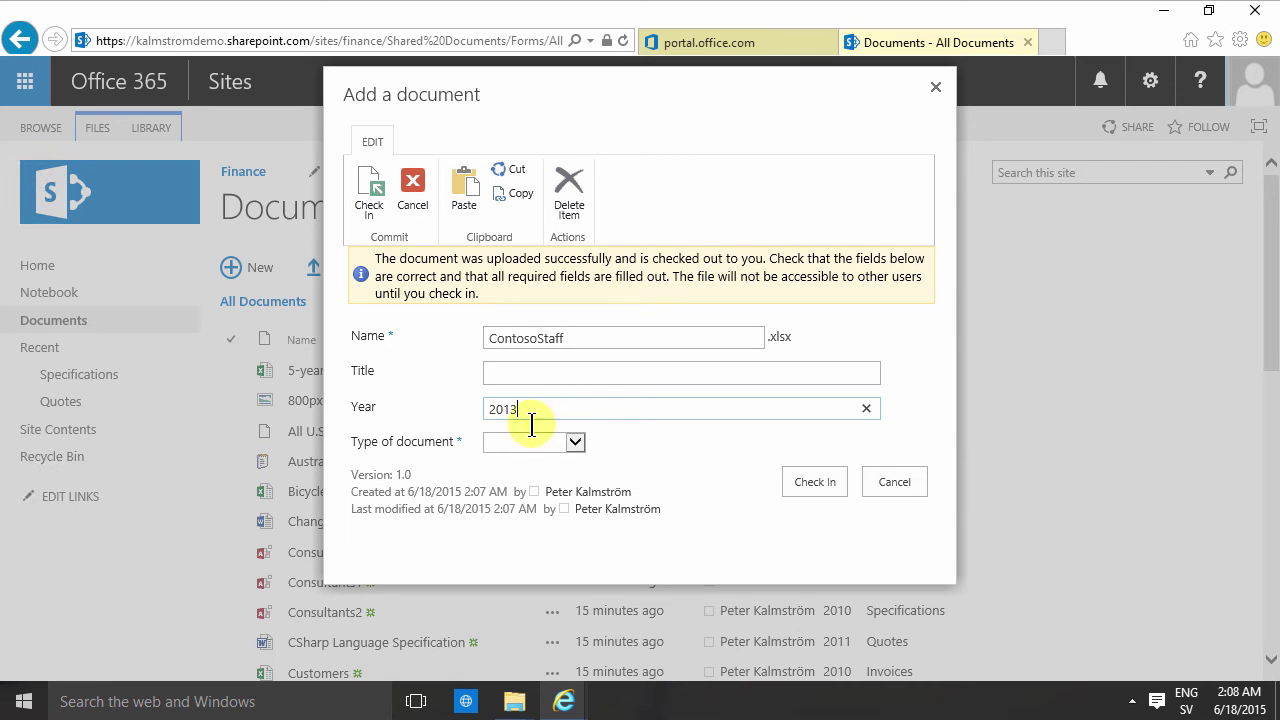
click(575, 442)
click(527, 486)
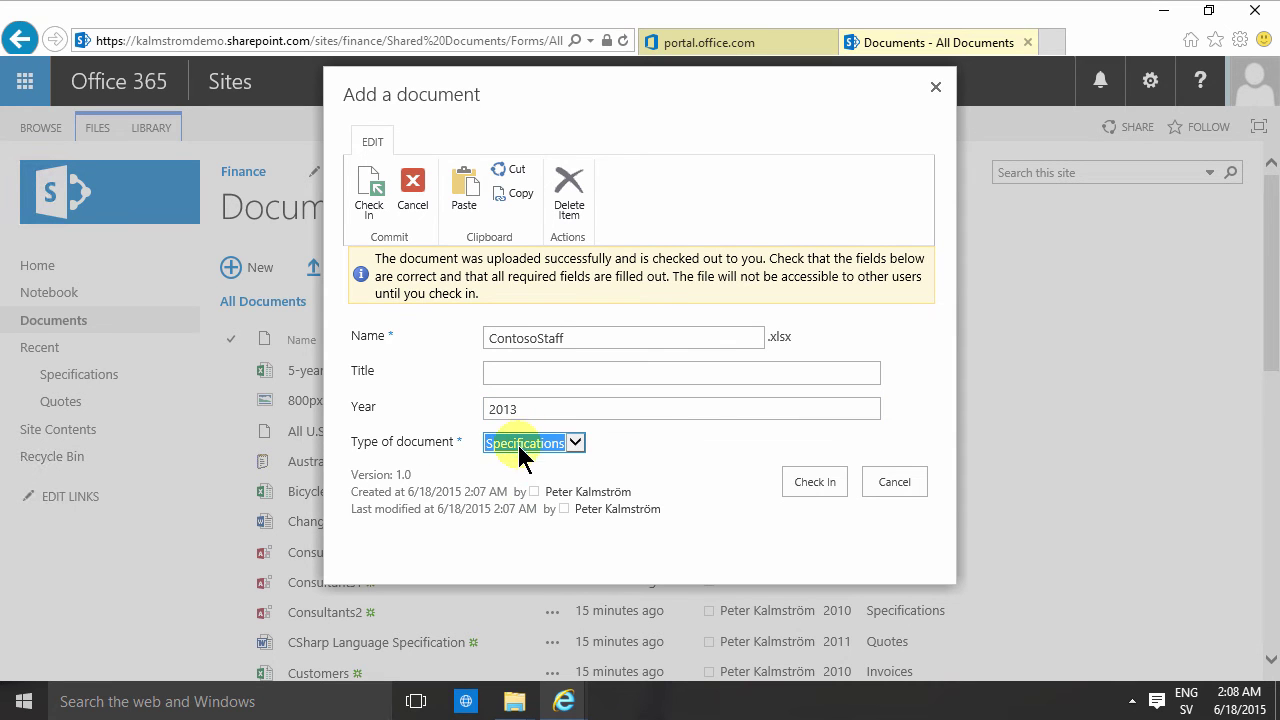
click(368, 188)
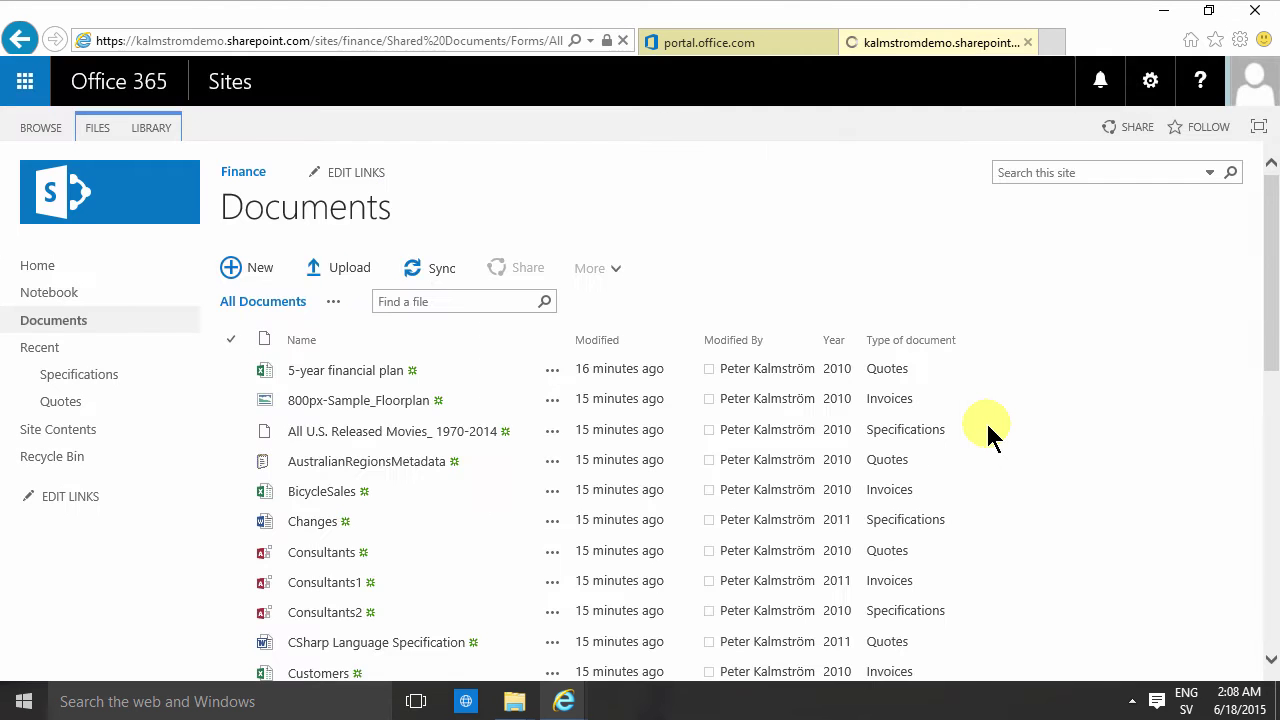
Step: Open the Documents library in File Explorer and pin its Shared Documents folder to Quick access
click(155, 130)
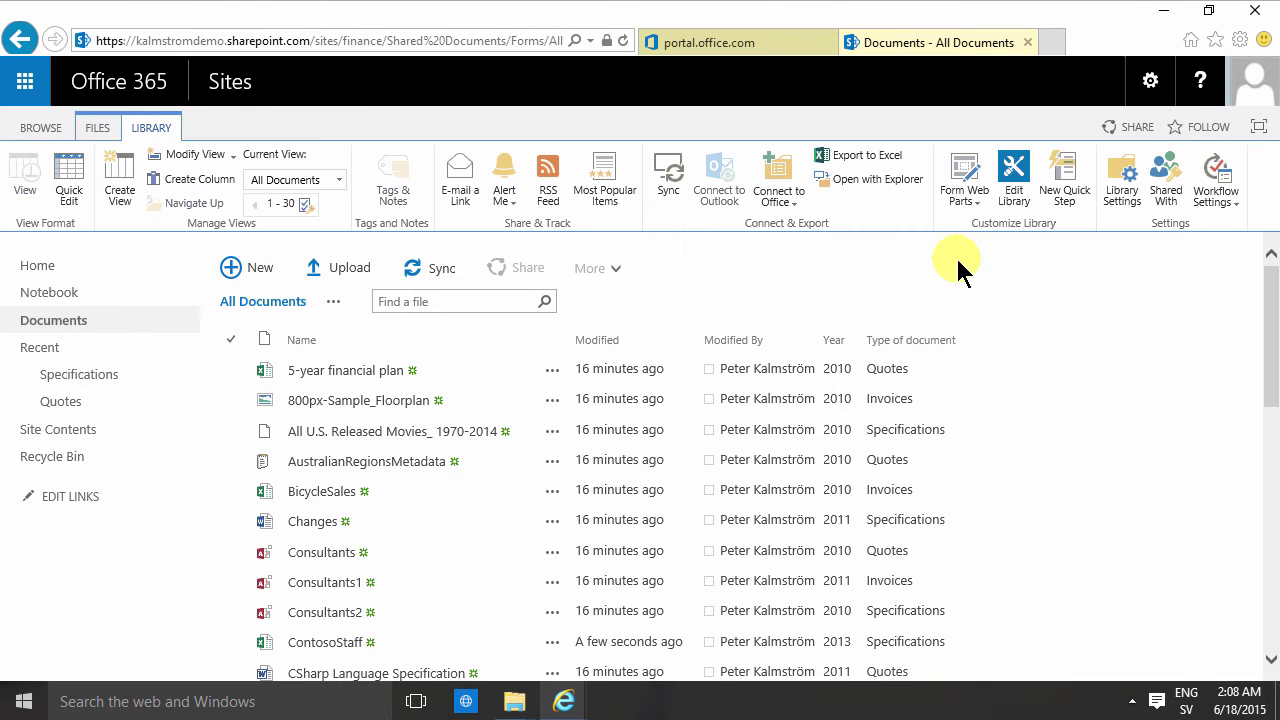
click(880, 182)
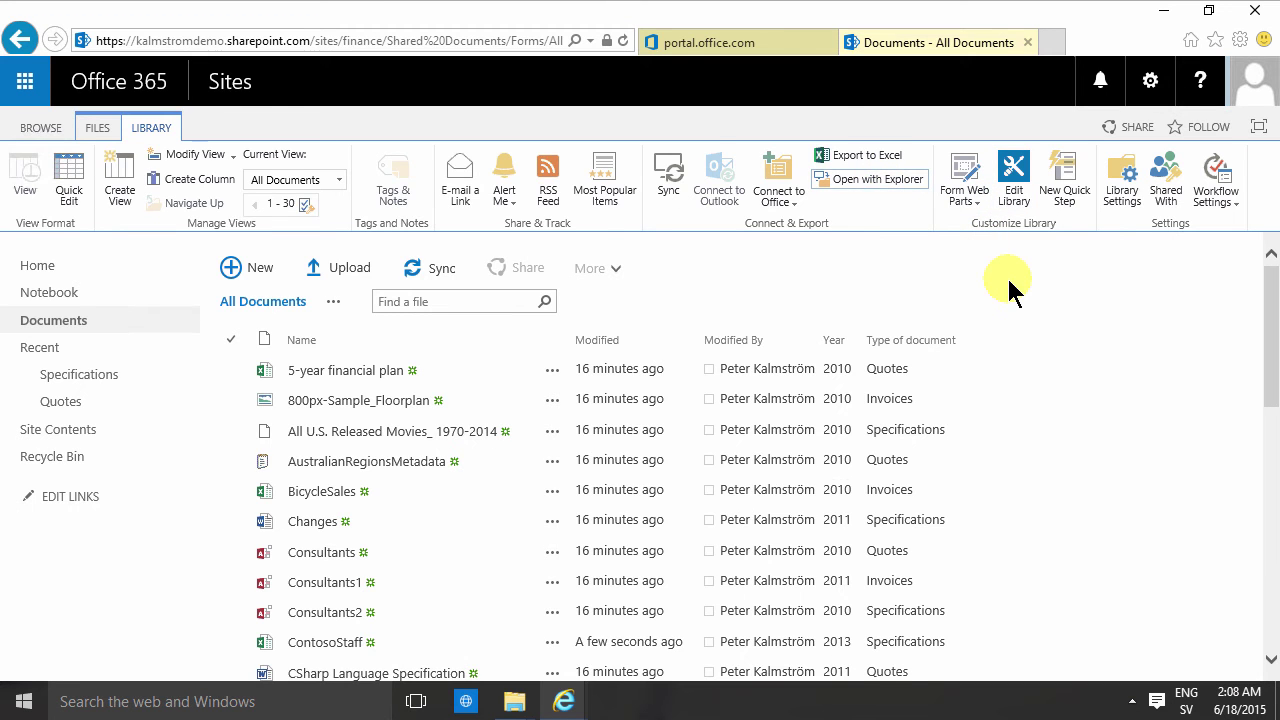
drag(391, 151, 150, 262)
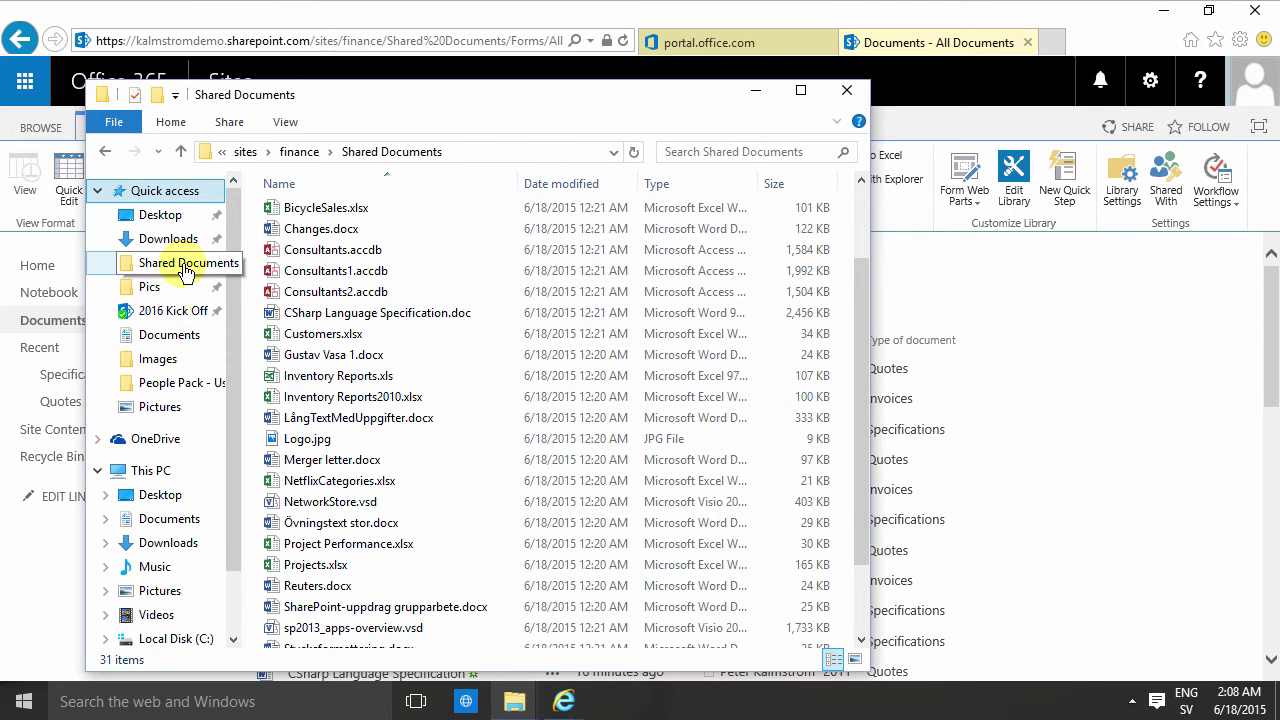
Step: Copy aaronp.jpg from the Images subfolder of Documents' People Pack folder into the pinned Shared Documents folder
click(171, 518)
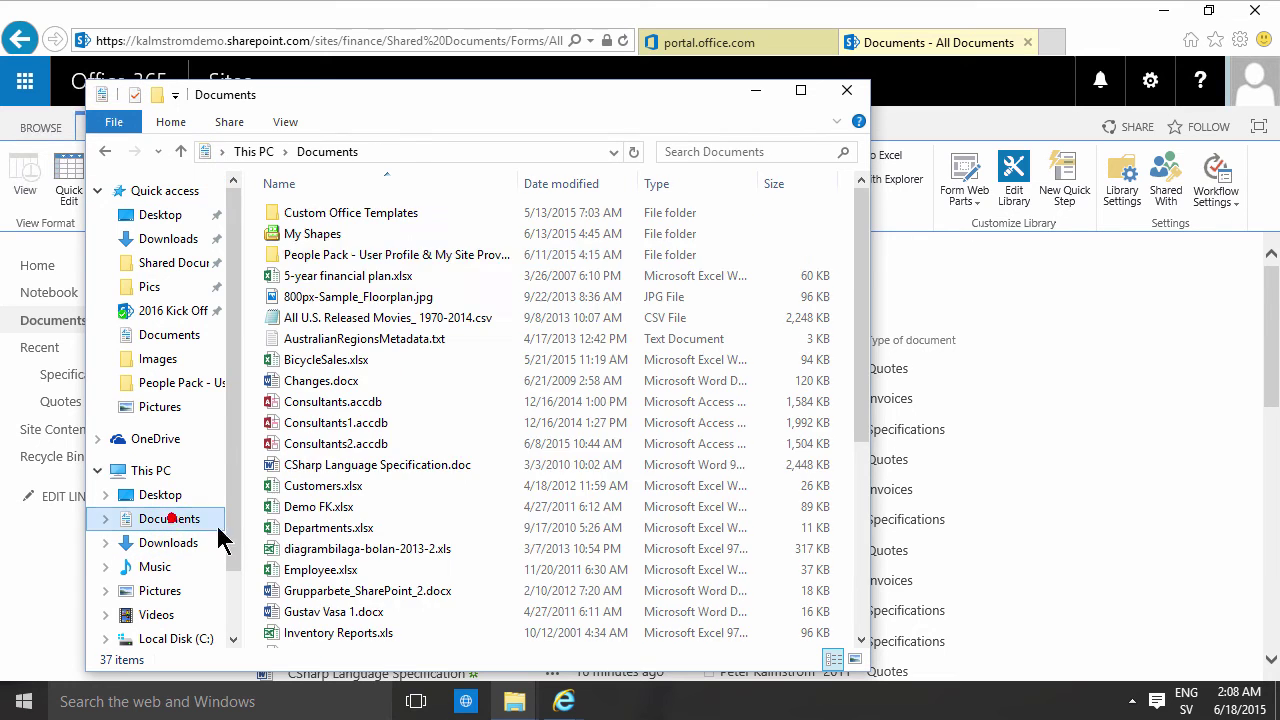
double_click(318, 255)
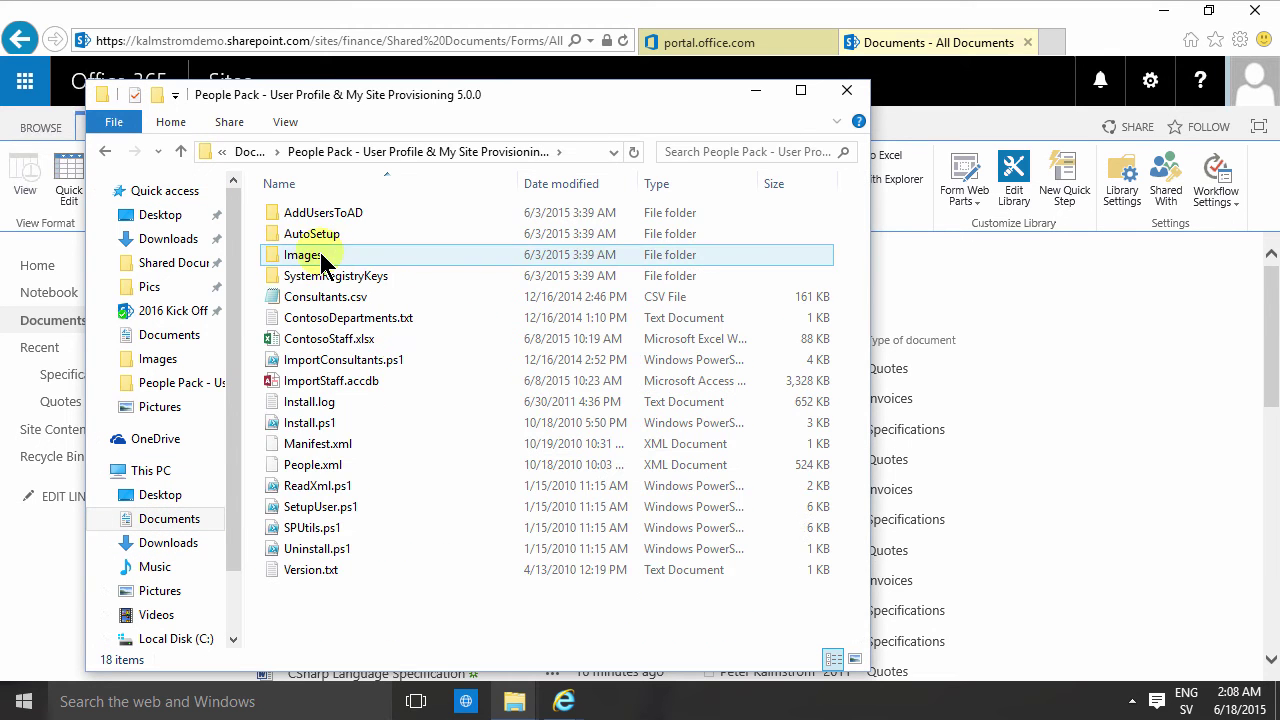
double_click(320, 254)
click(320, 245)
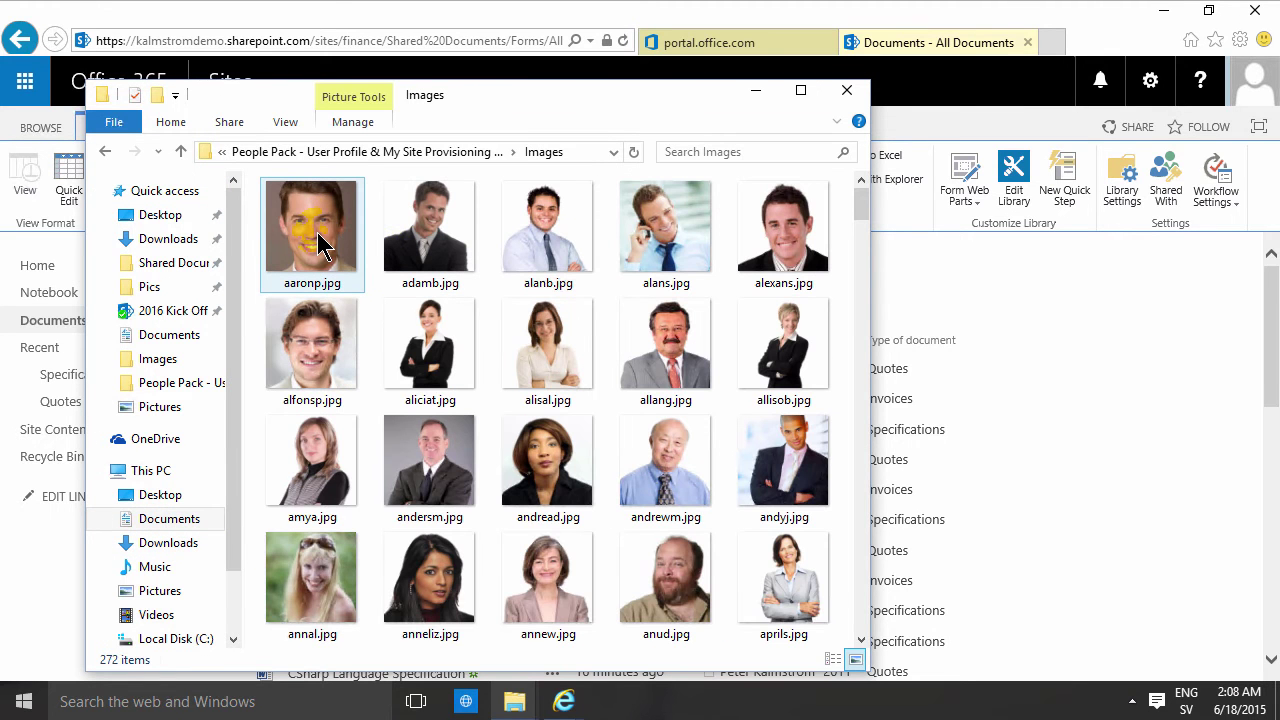
drag(320, 245, 195, 265)
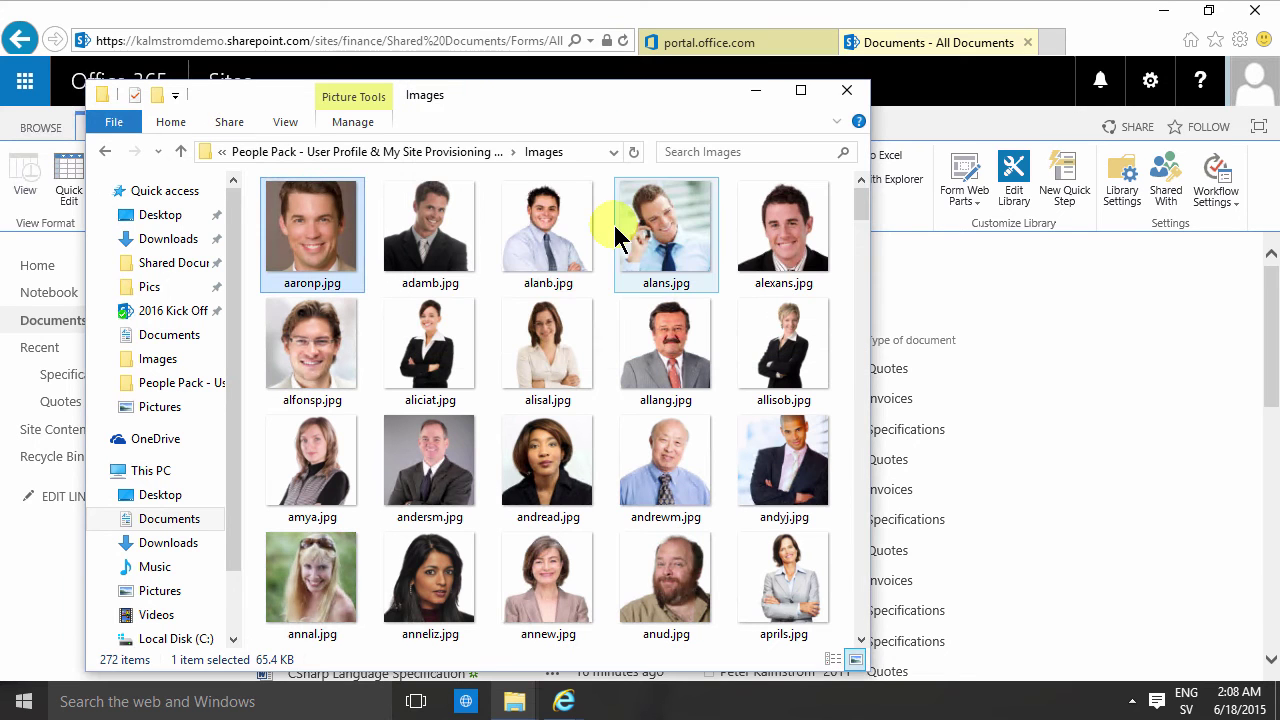
click(1091, 377)
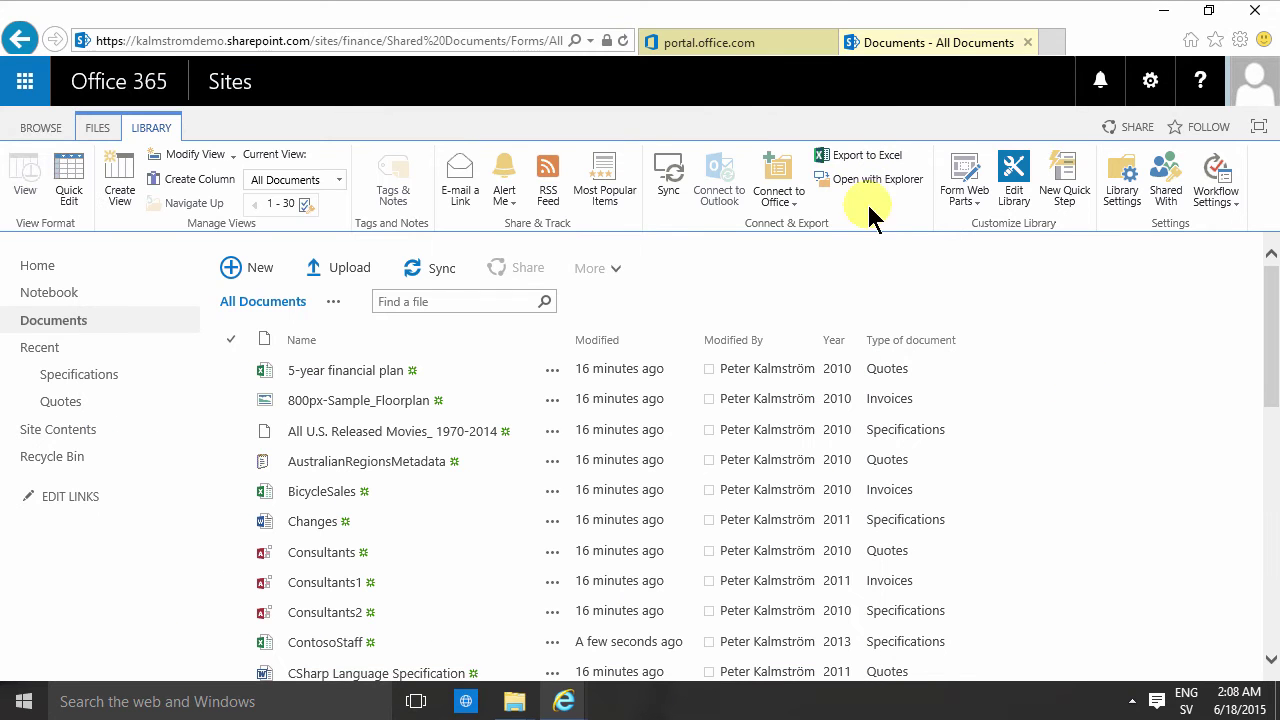
click(622, 41)
click(711, 455)
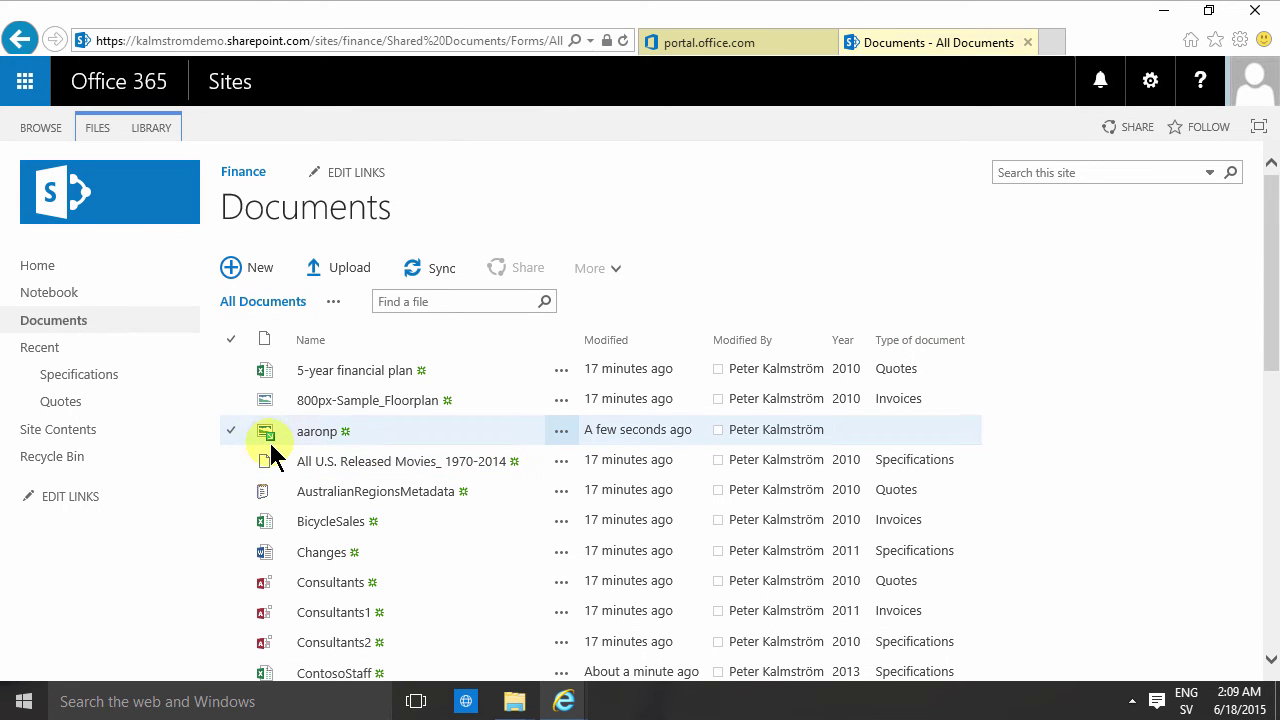
mouse_move(272, 433)
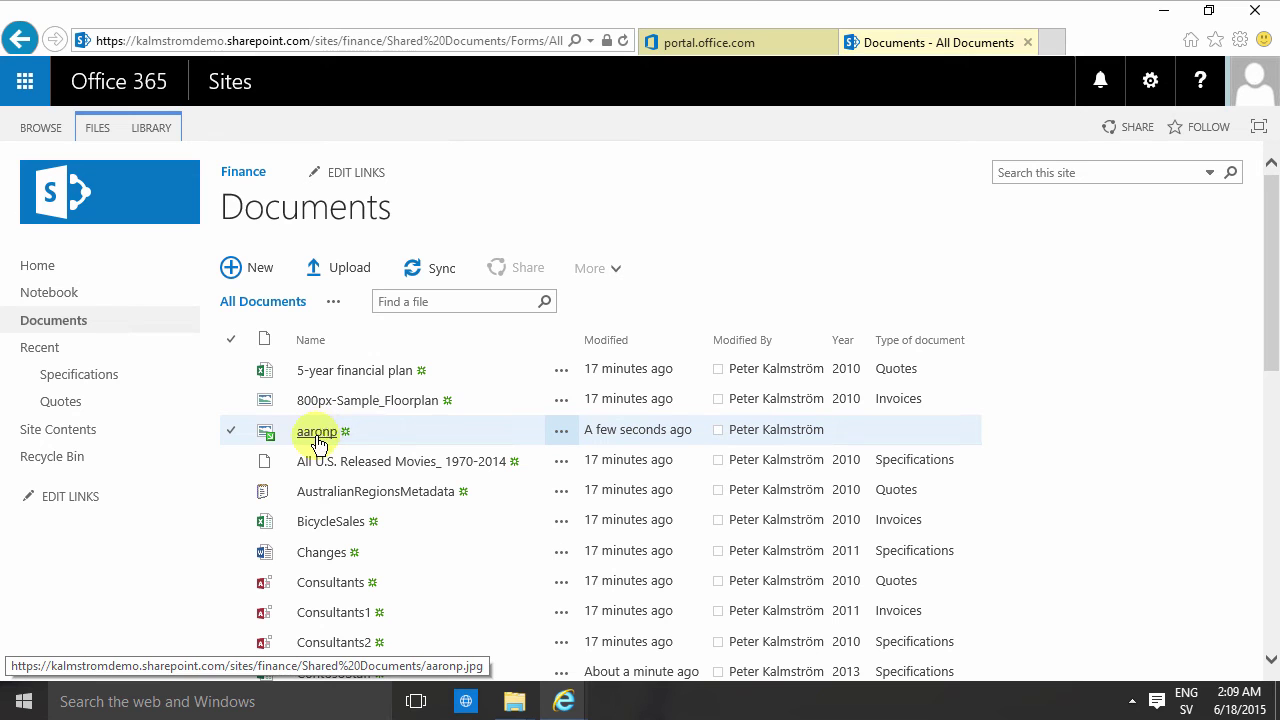
click(317, 443)
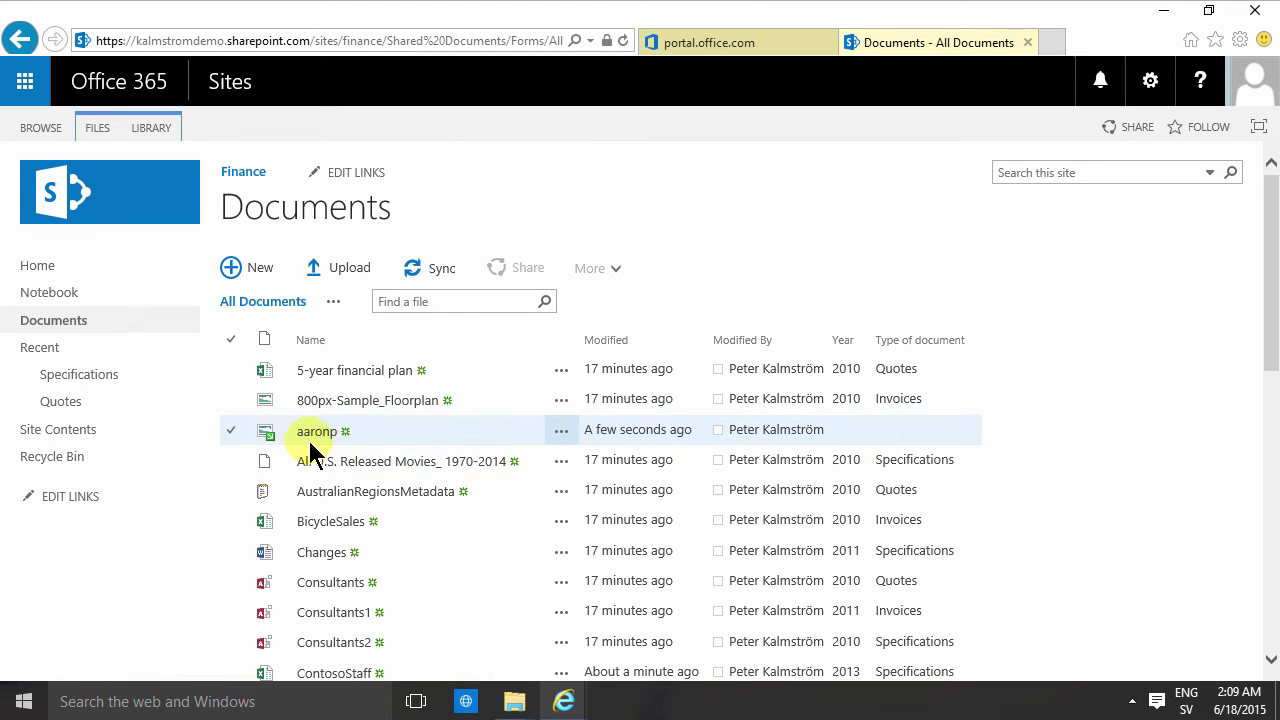
Step: Try to check in the aaronp file with its Type of document left empty, and return to the library
click(561, 430)
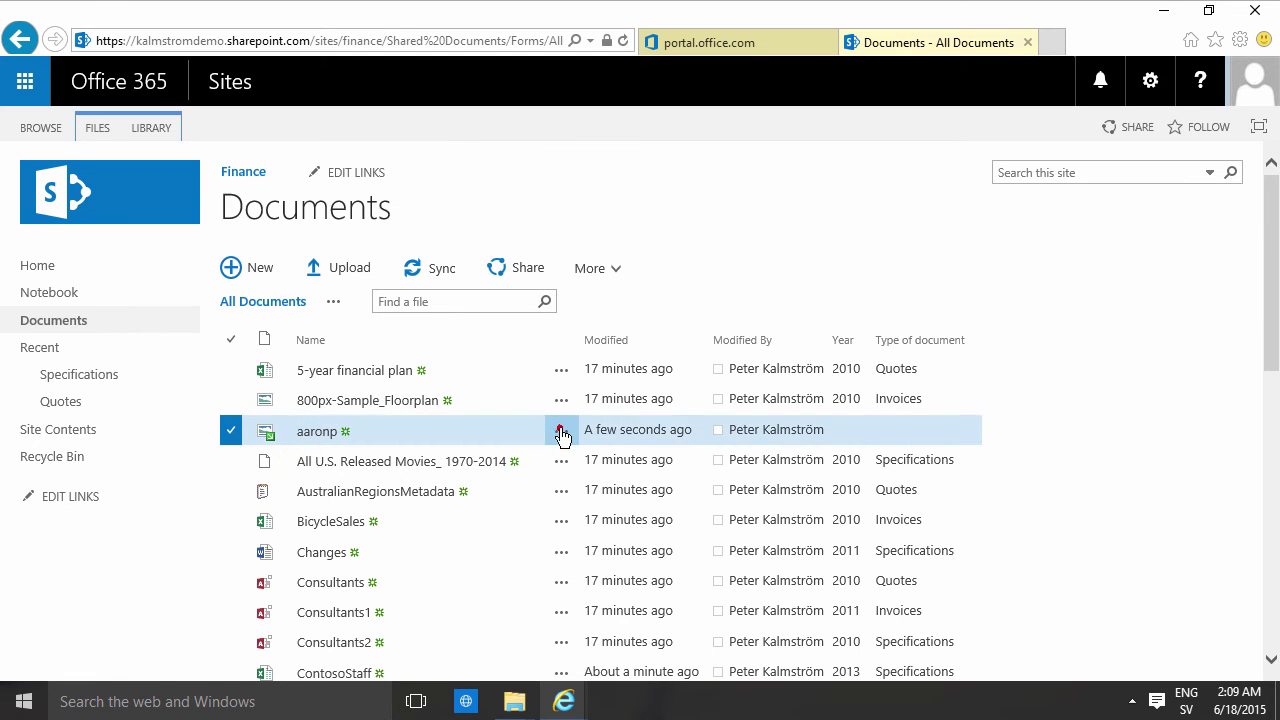
scroll(912, 600, down, 3)
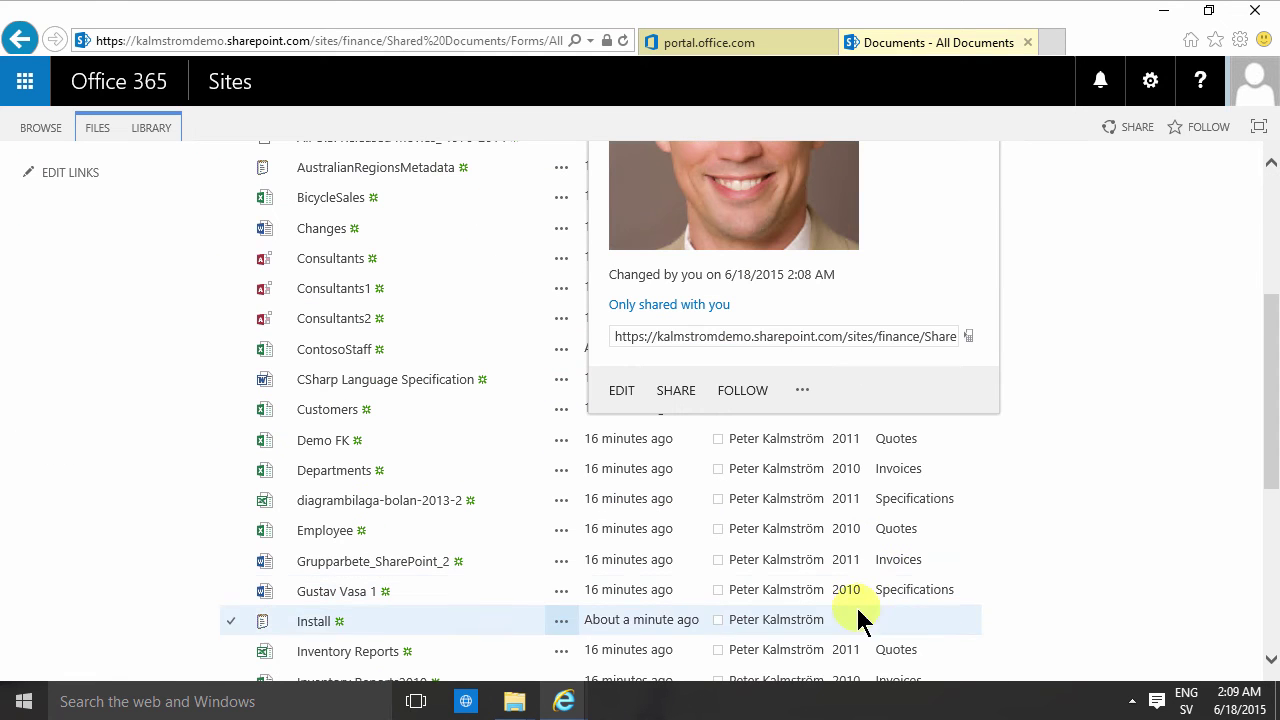
click(802, 395)
mouse_move(880, 668)
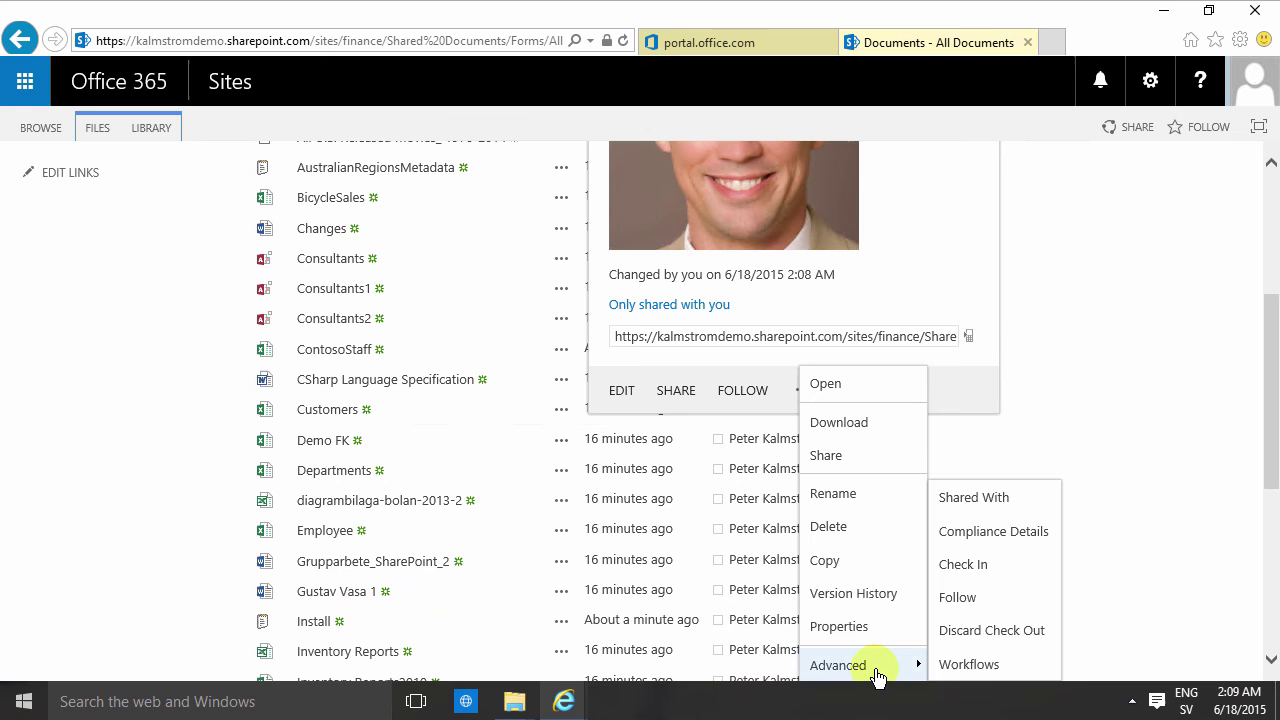
click(961, 566)
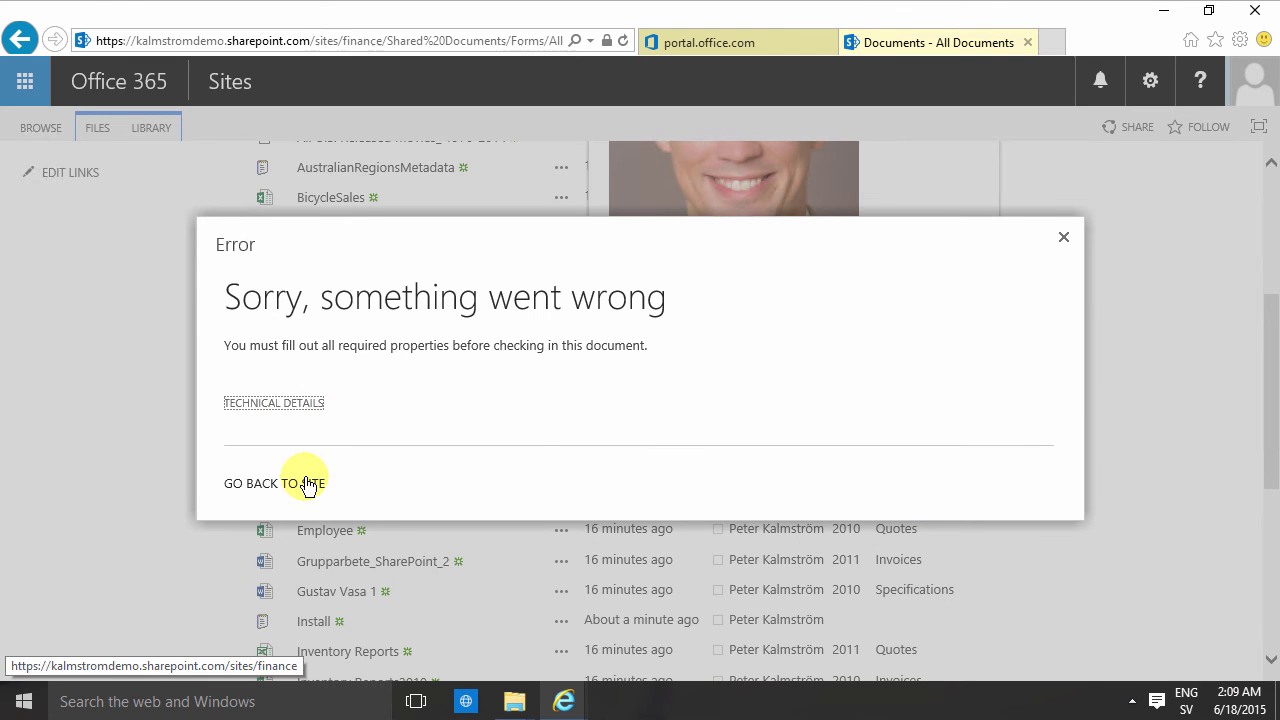
click(304, 486)
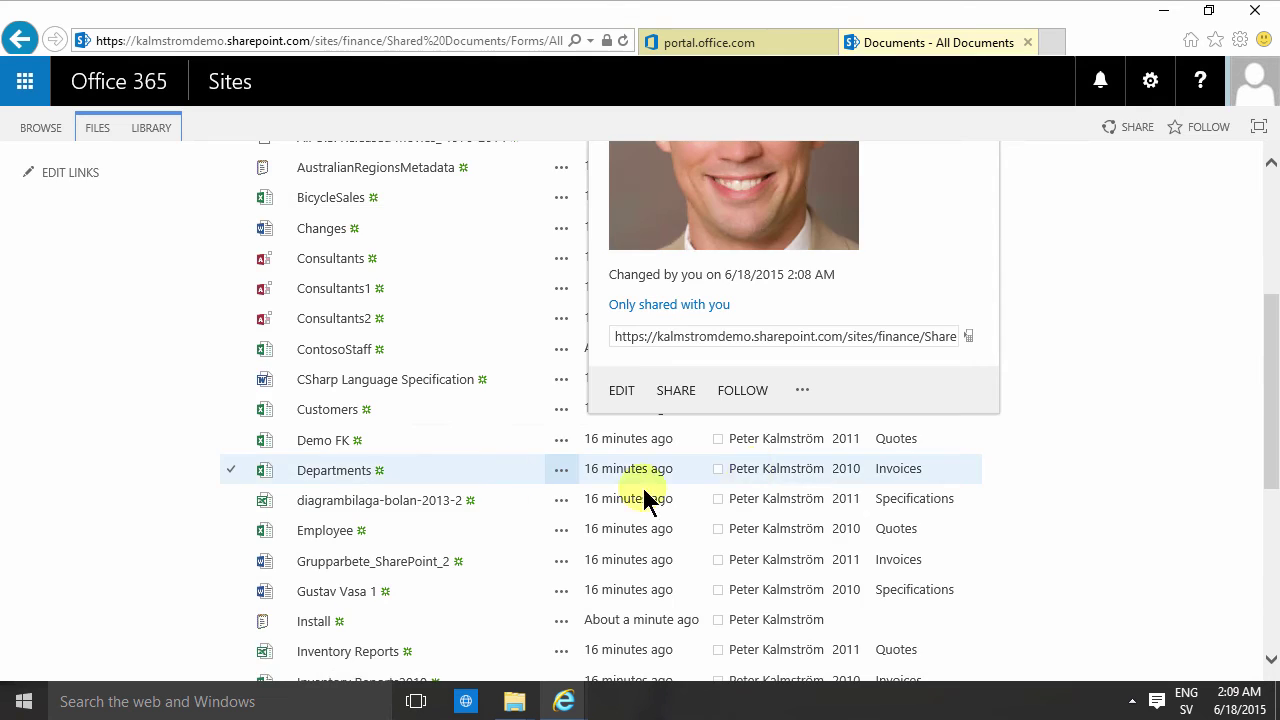
Step: Set the aaronp file's Type of document property to Invoices and save its properties
scroll(757, 486, up, 3)
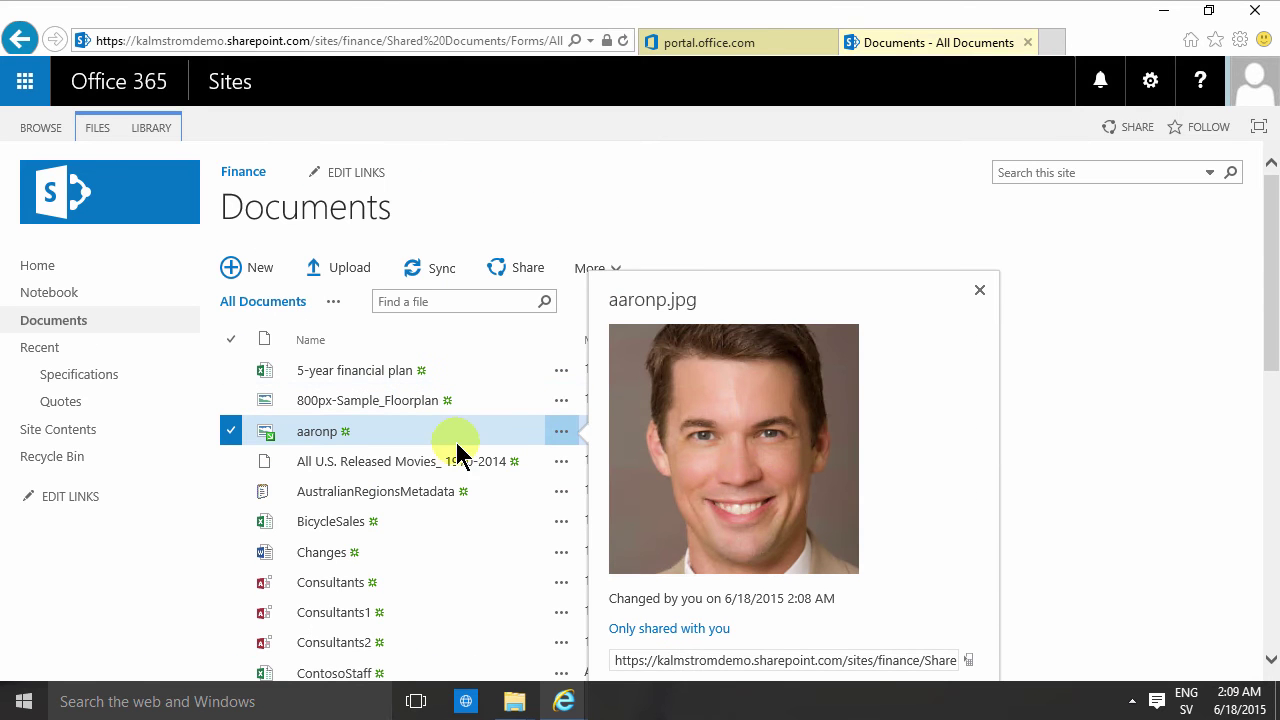
scroll(650, 545, down, 3)
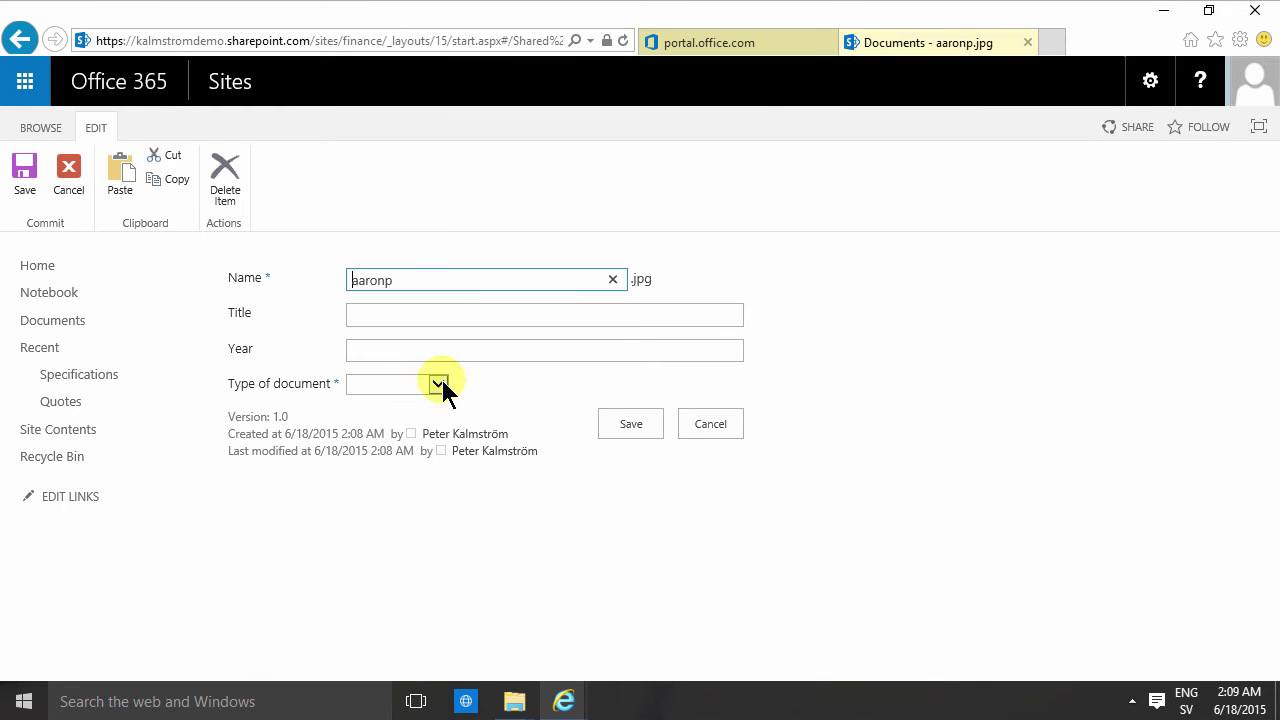
click(443, 383)
click(430, 399)
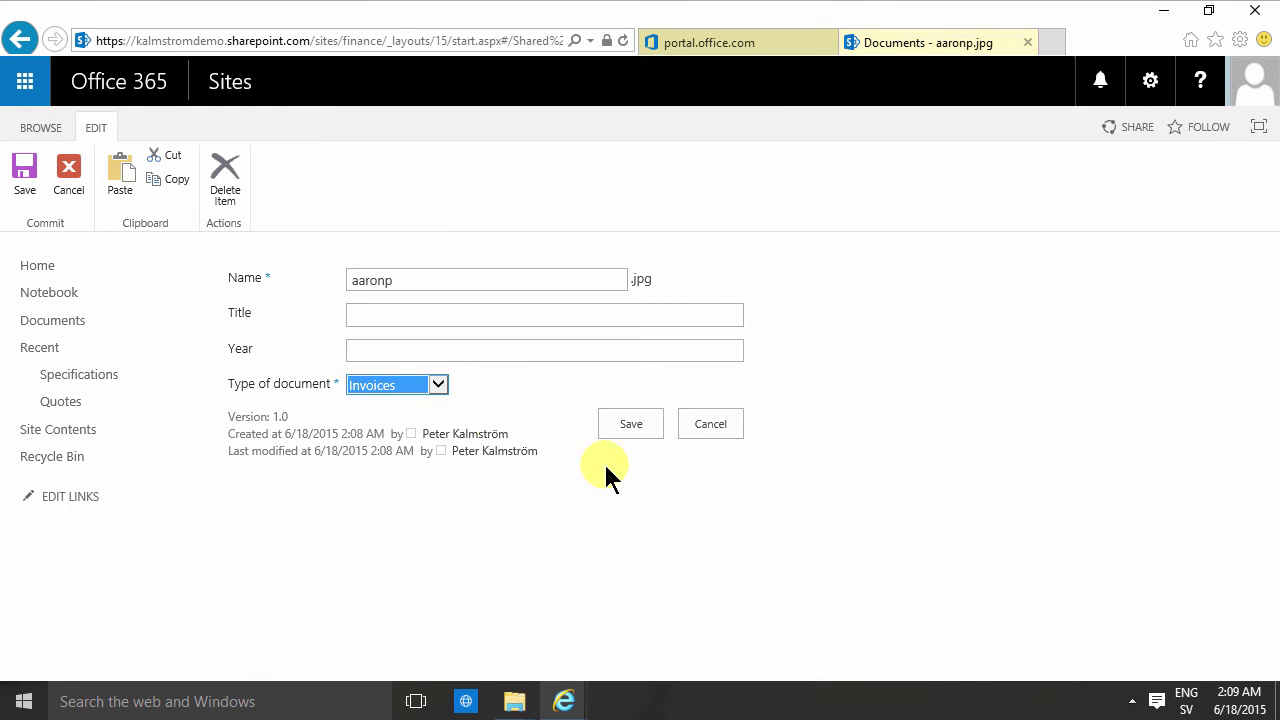
click(20, 175)
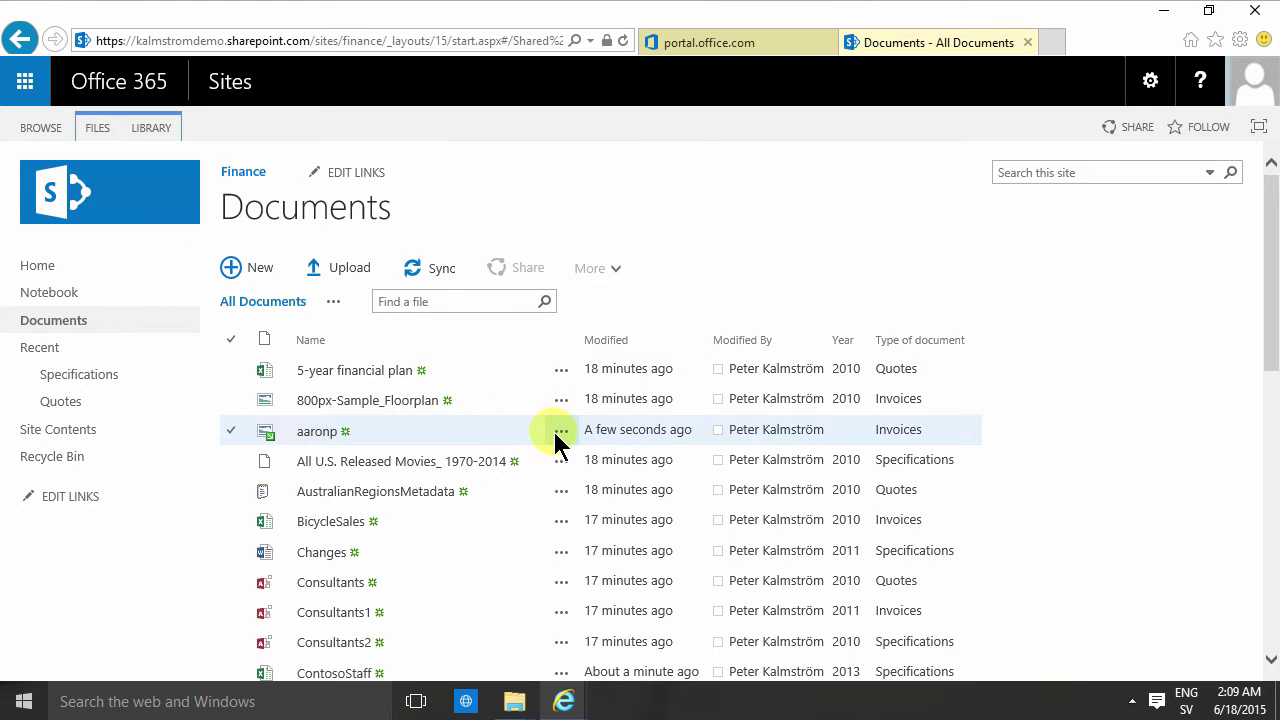
Step: Check in the aaronp file without retaining the check-out and without a comment
click(560, 432)
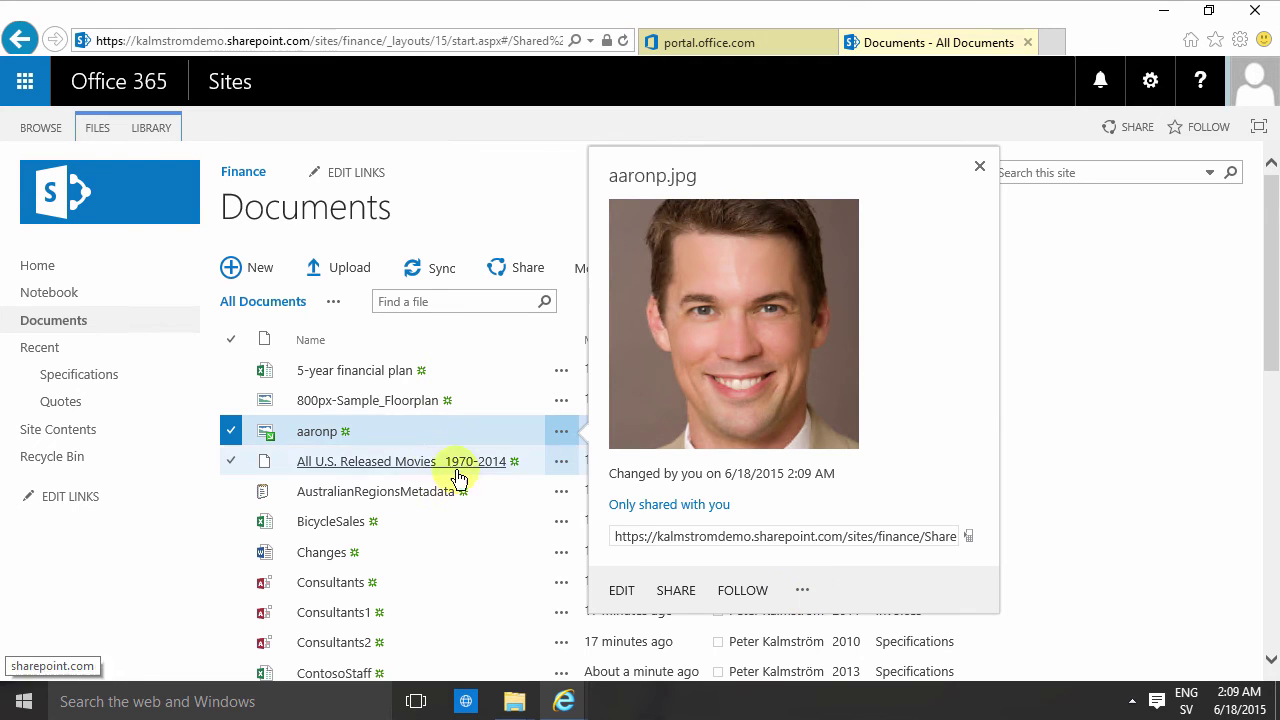
click(98, 129)
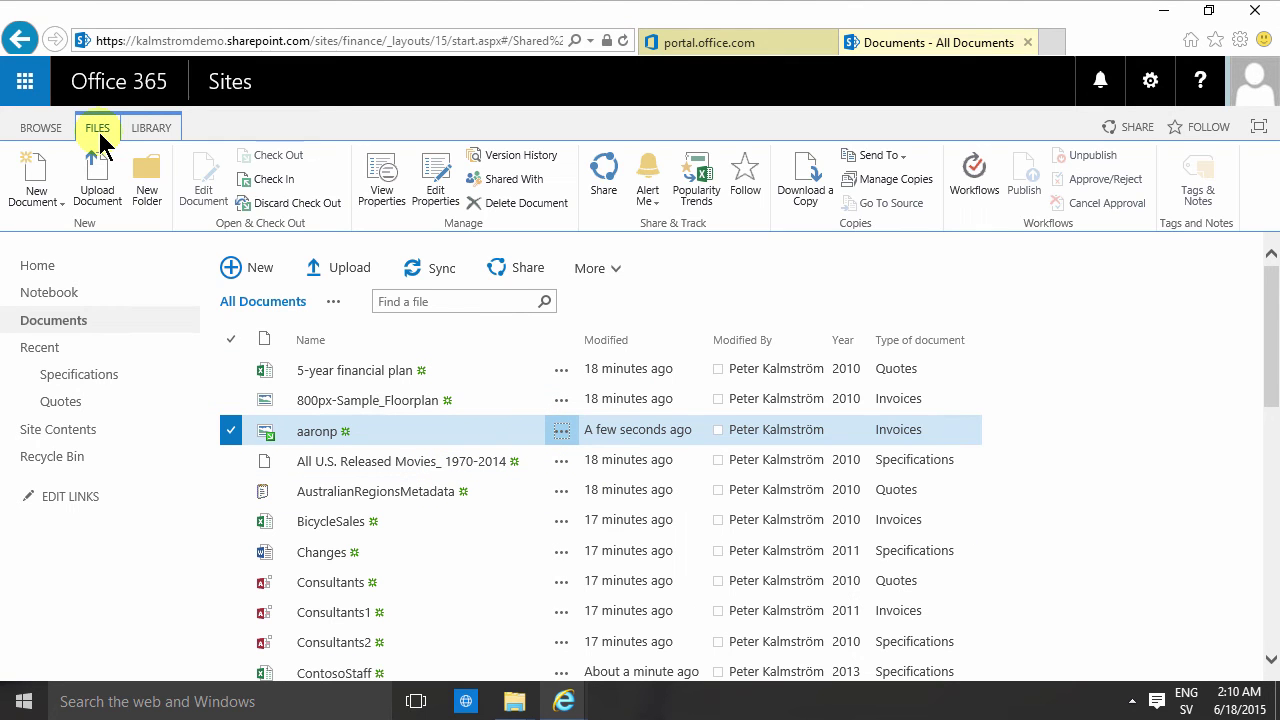
click(268, 180)
click(802, 435)
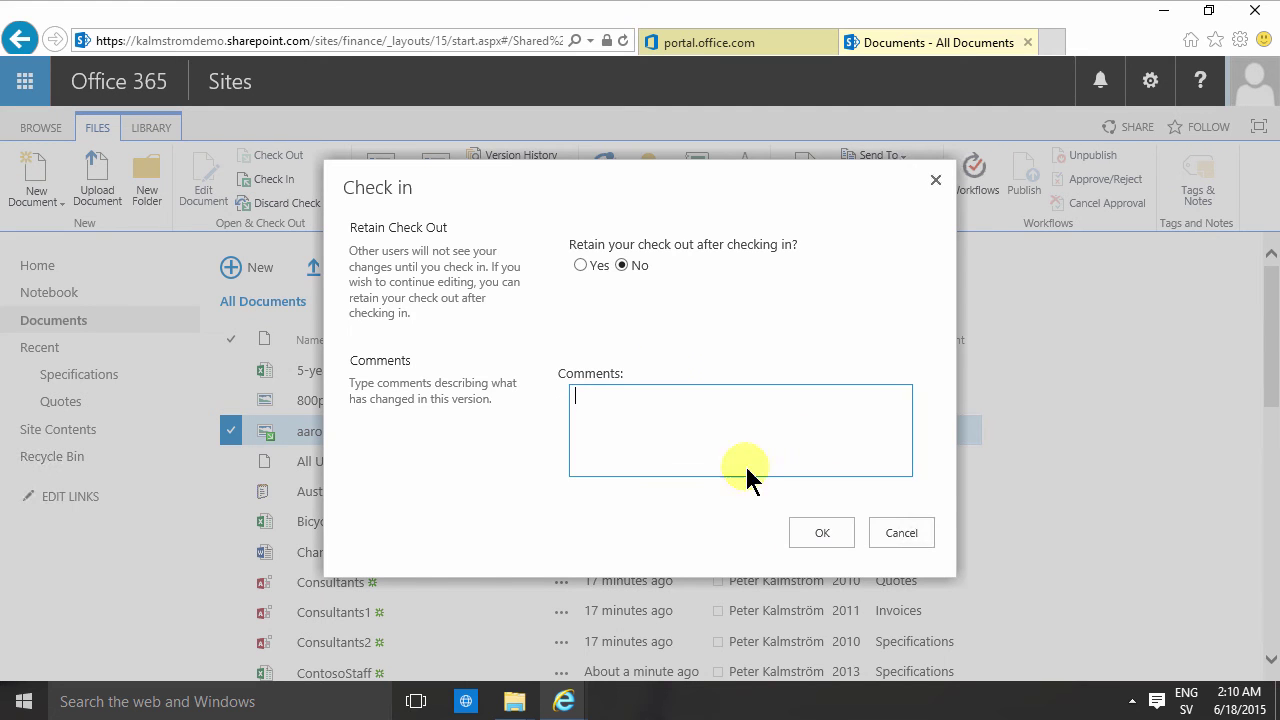
click(808, 540)
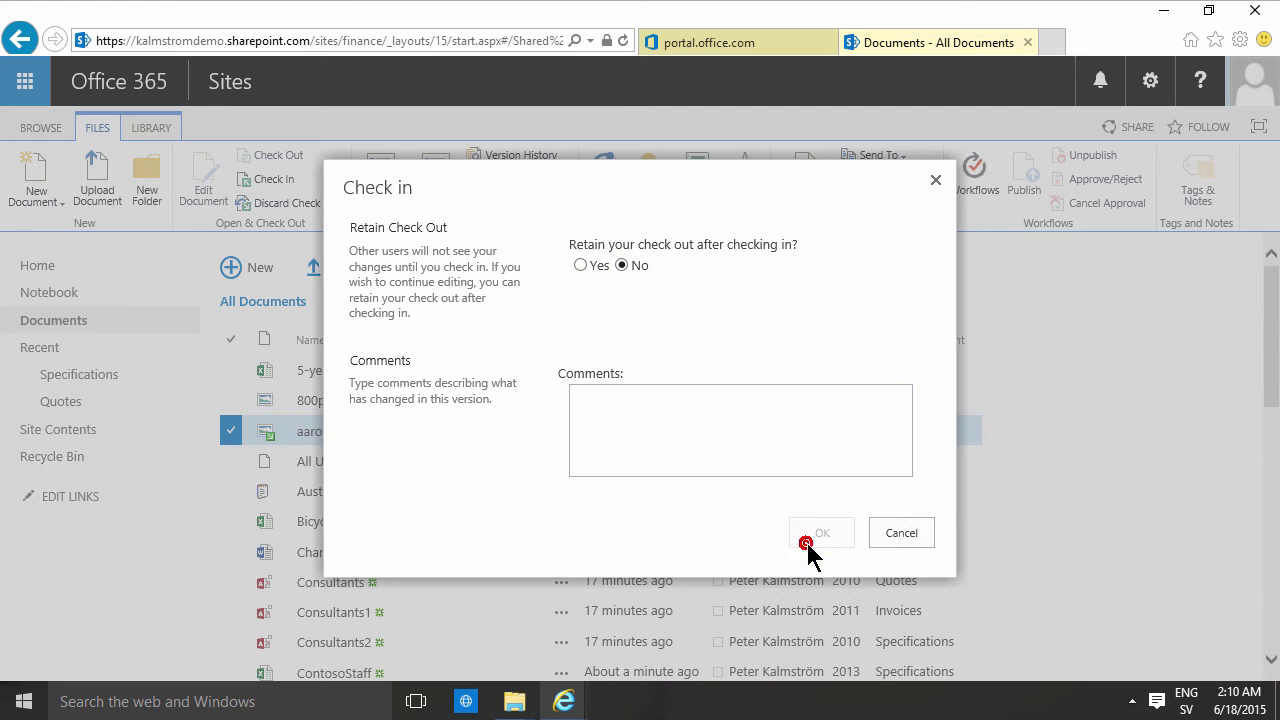